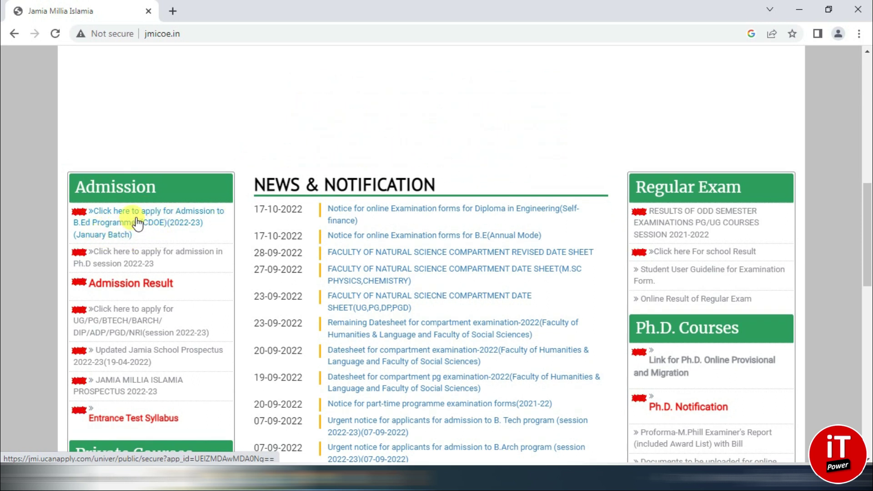
Open the B.Ed Programme (CDOE) 2022-23 January Batch admission portal and start a new applicant registration
click(137, 222)
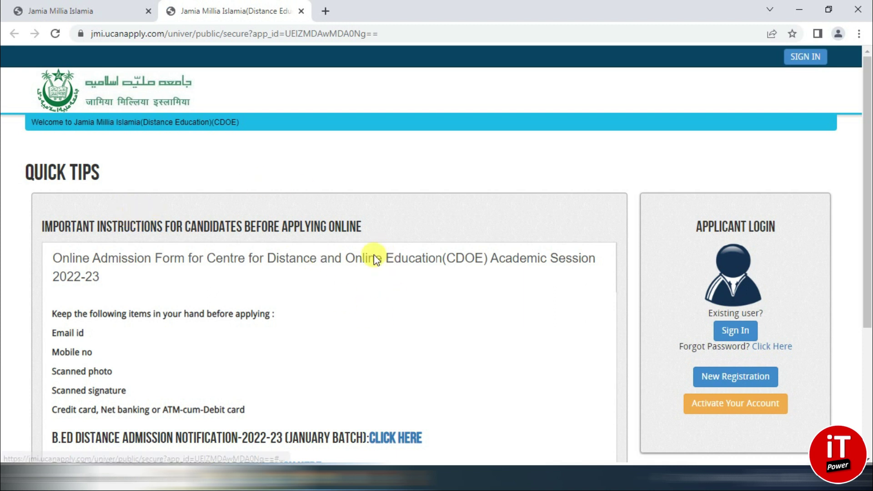
scroll(362, 225, down, 3)
scroll(381, 234, up, 1)
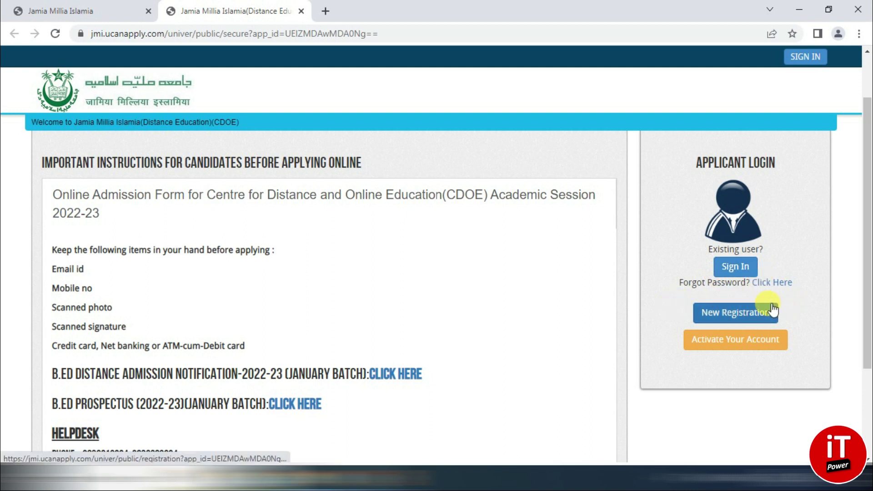
click(723, 319)
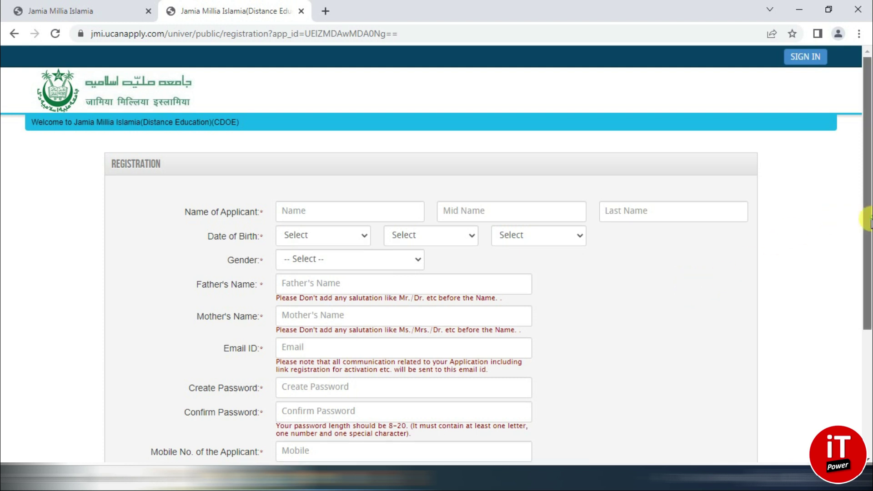
Fill in the registration form with the applicant's personal details, account password and captcha, then submit and confirm the details
drag(869, 223, 868, 244)
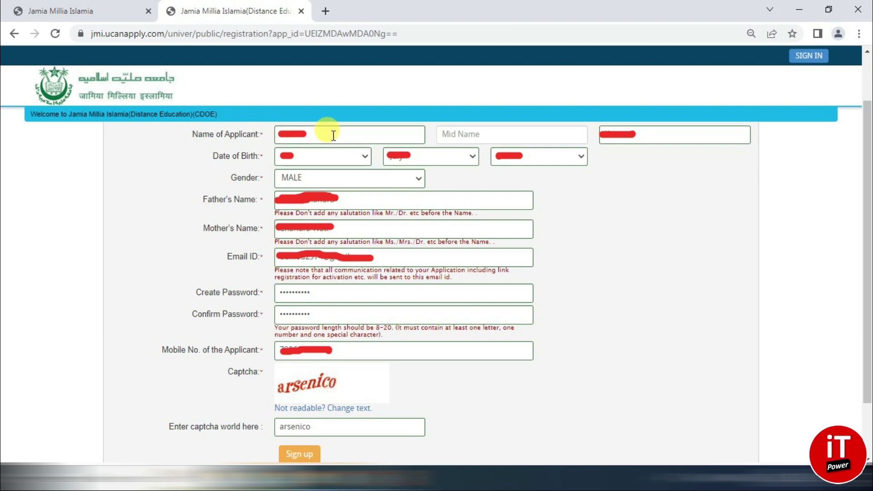
click(470, 136)
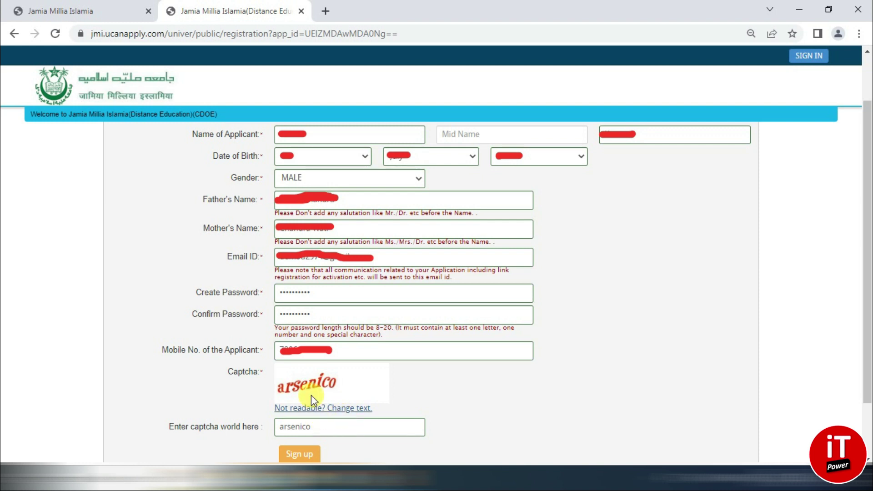
click(307, 457)
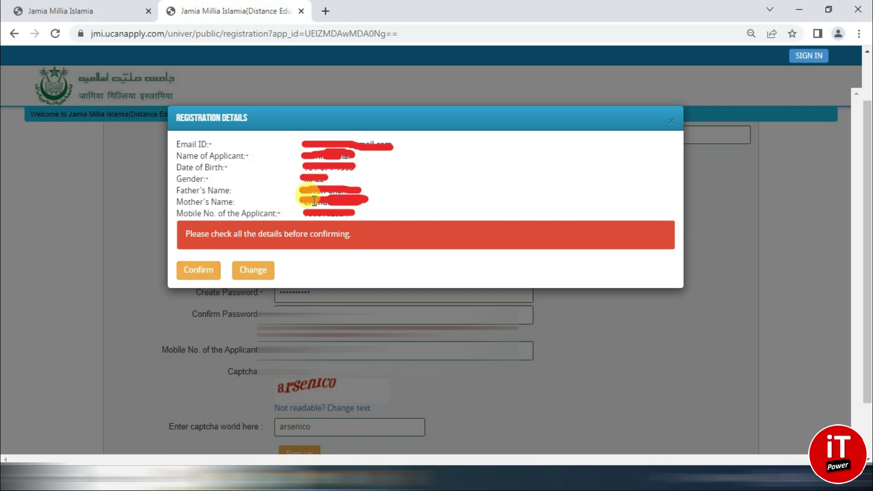
click(208, 273)
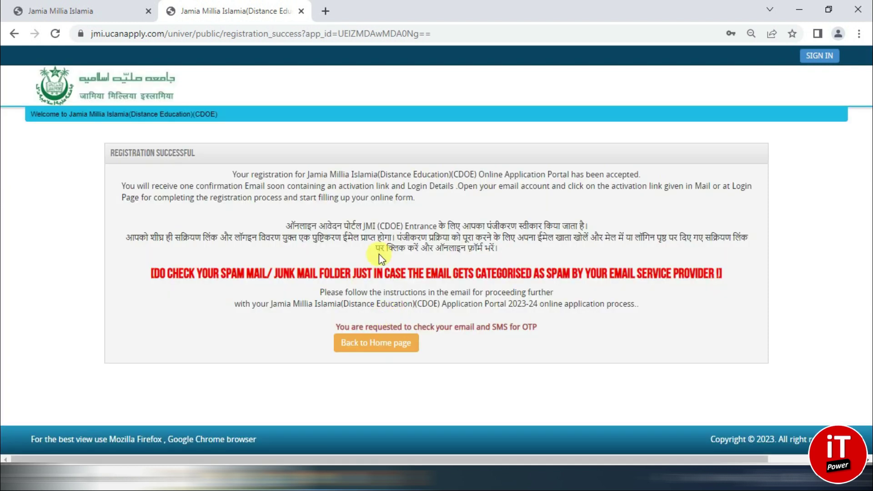
Return to the portal's home page and open the account activation form
click(357, 350)
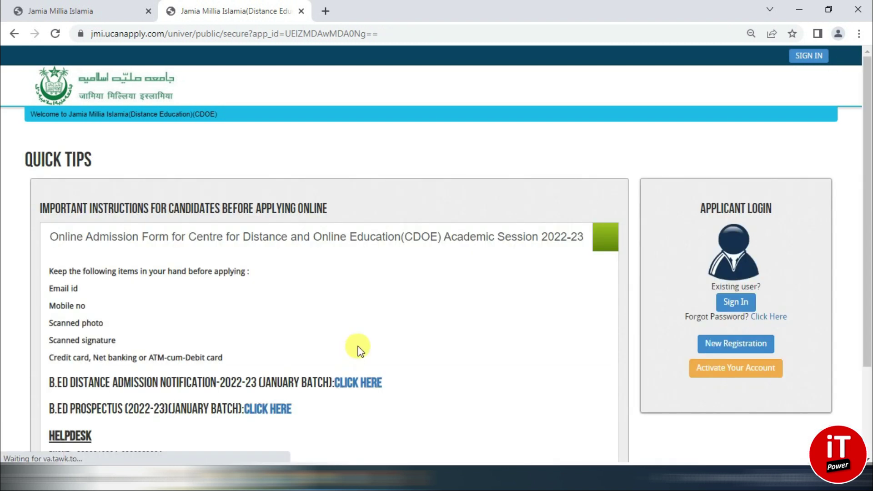
scroll(436, 290, down, 2)
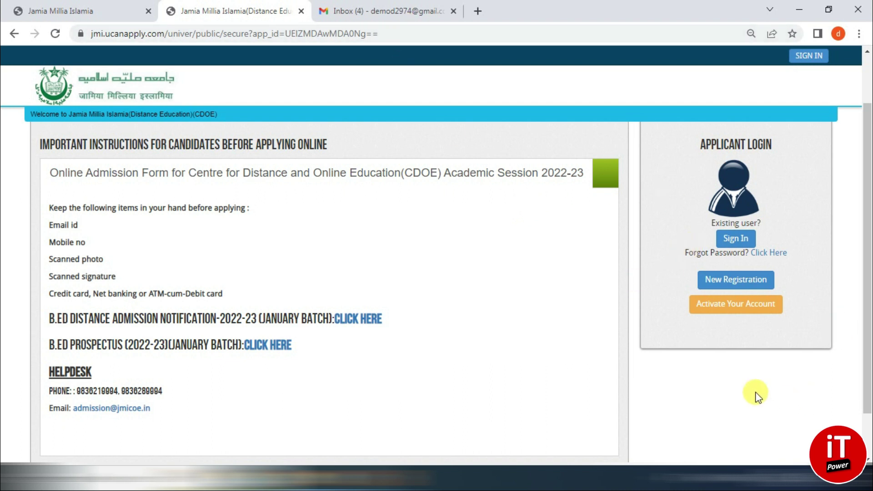
click(737, 315)
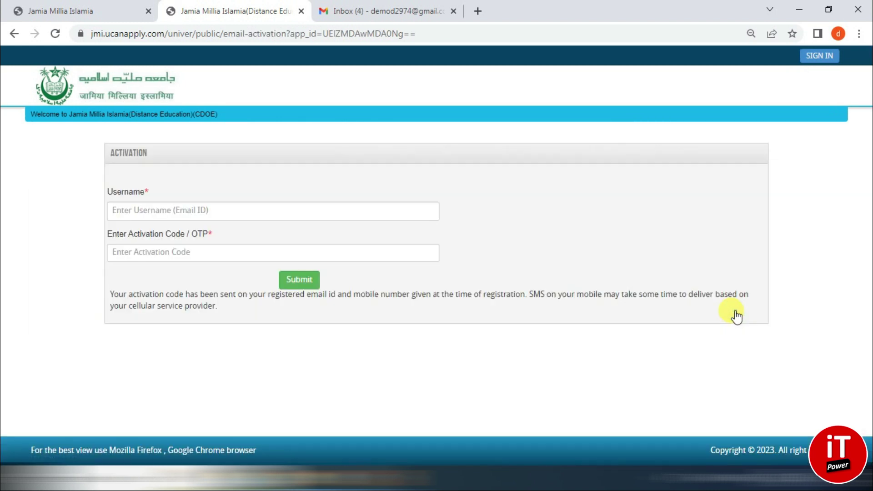
Activate the account by entering the applicant's e-mail as username and the activation code, and submit
click(164, 210)
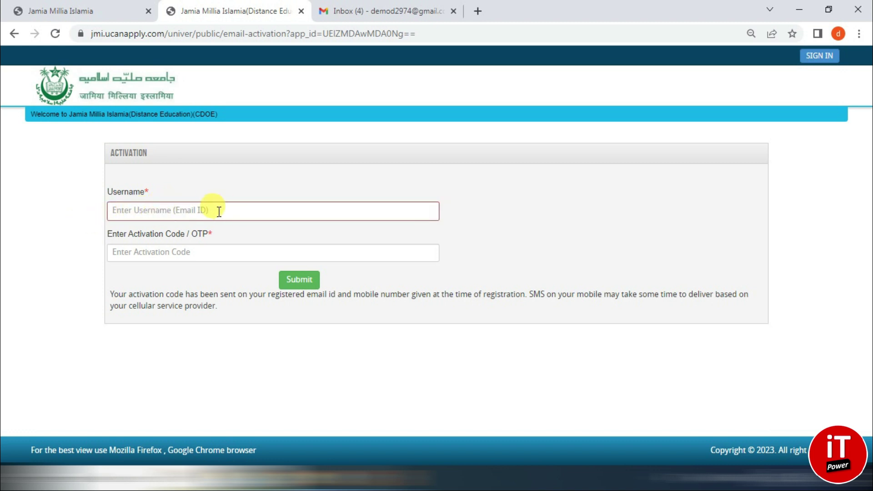
click(112, 245)
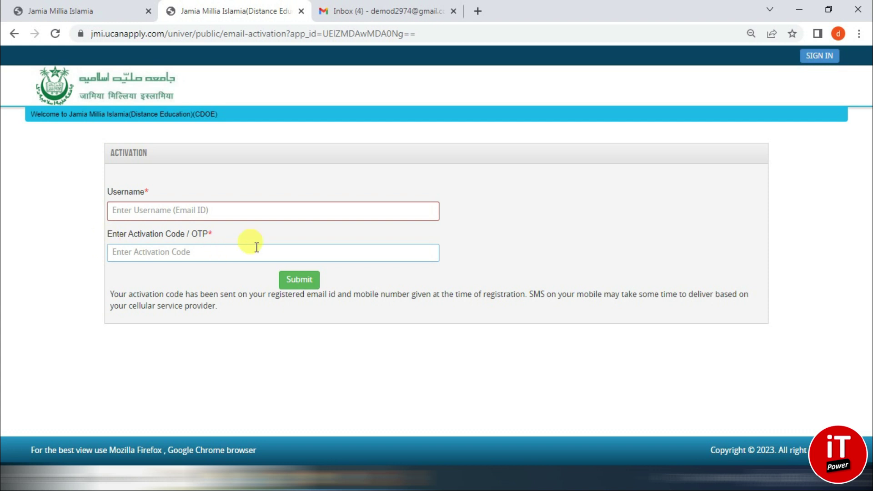
click(223, 264)
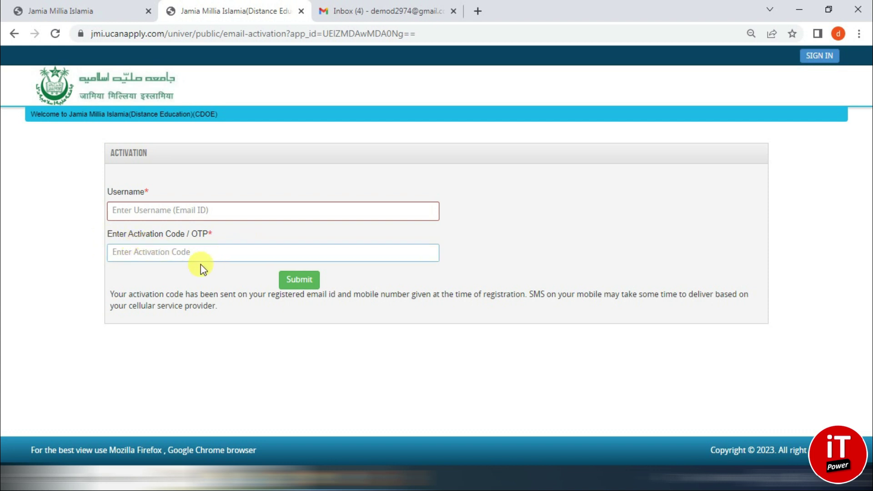
click(160, 256)
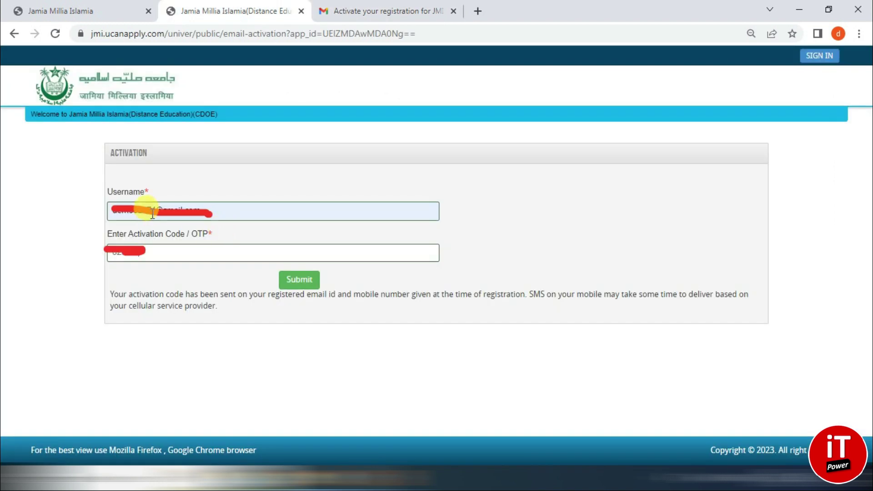
click(139, 253)
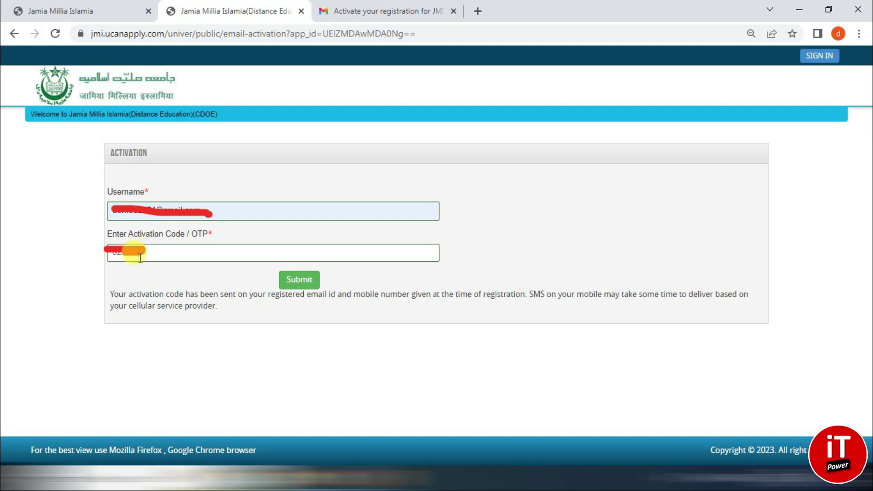
click(298, 281)
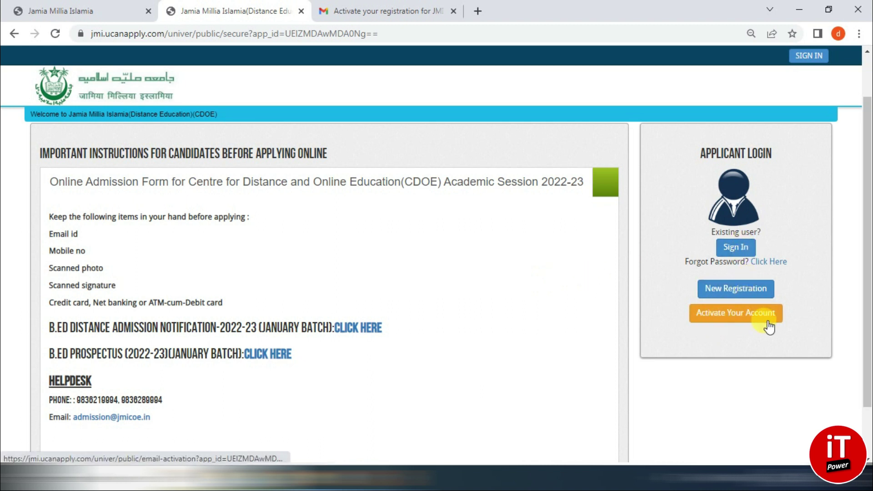
Sign in to the applicant account with the registered e-mail address and the account password
click(737, 250)
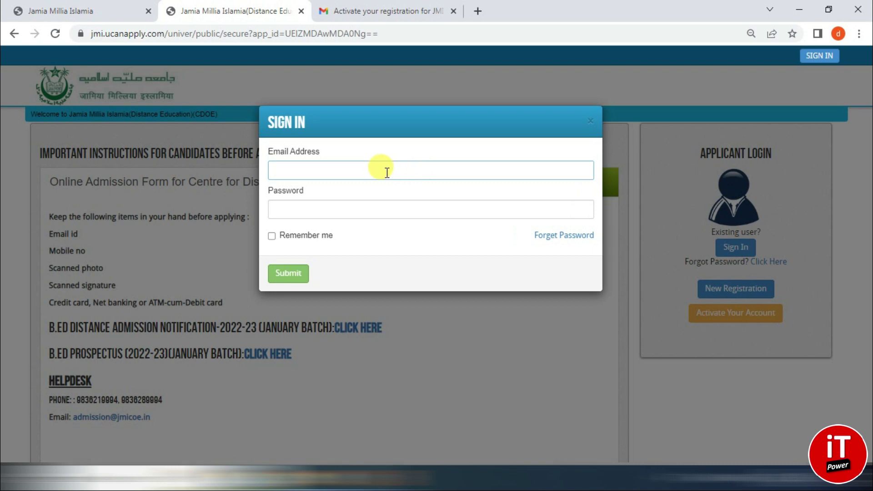
click(364, 208)
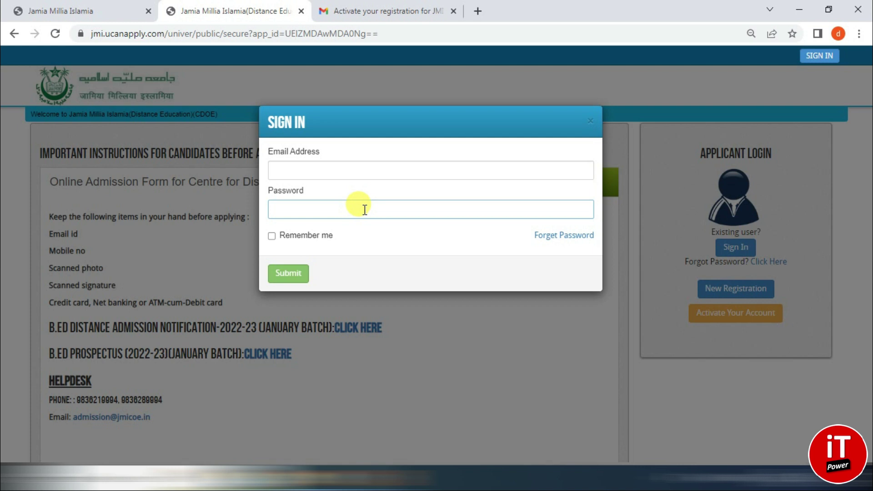
click(446, 241)
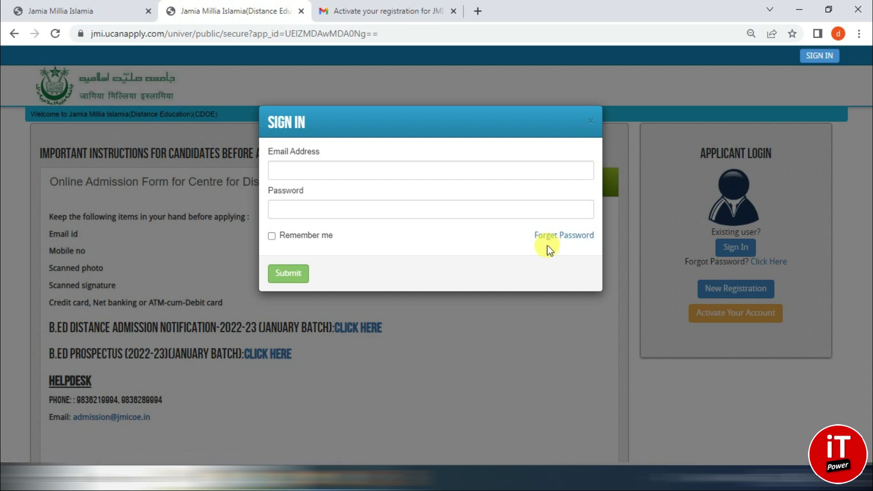
click(345, 174)
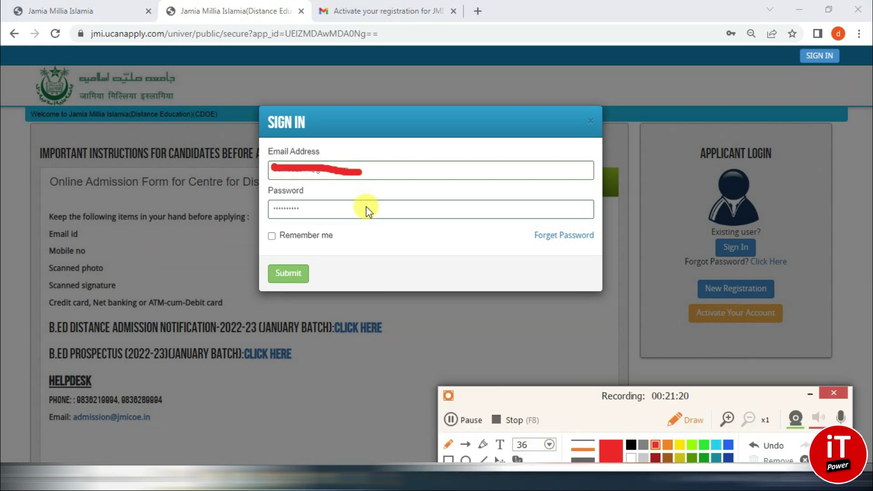
click(294, 277)
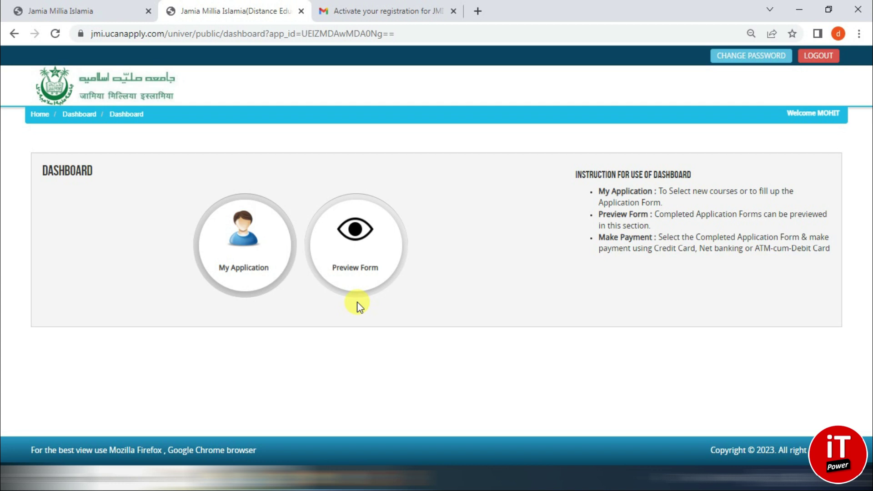
Open My Application and select course type Bachelors with course name Bachelor of Education
click(249, 270)
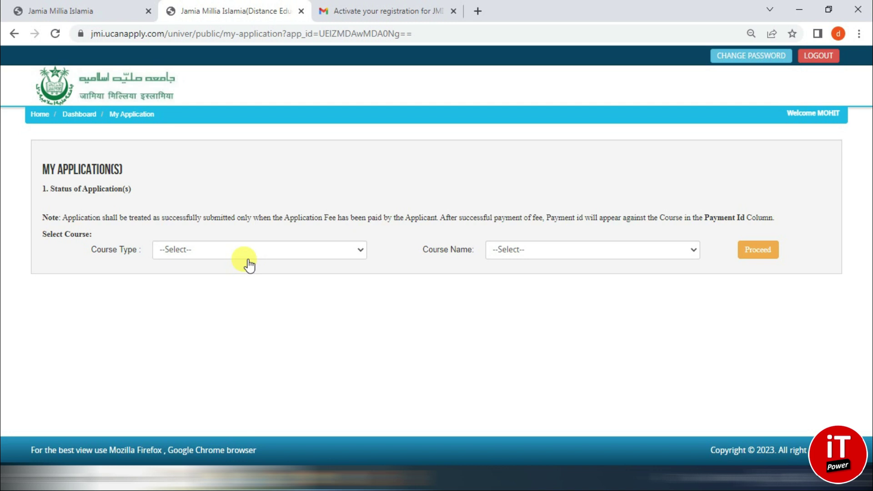
click(288, 251)
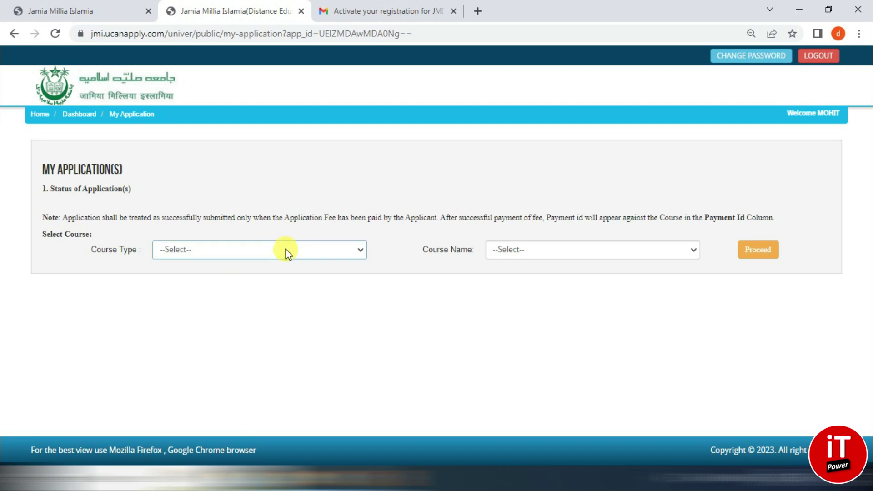
click(287, 251)
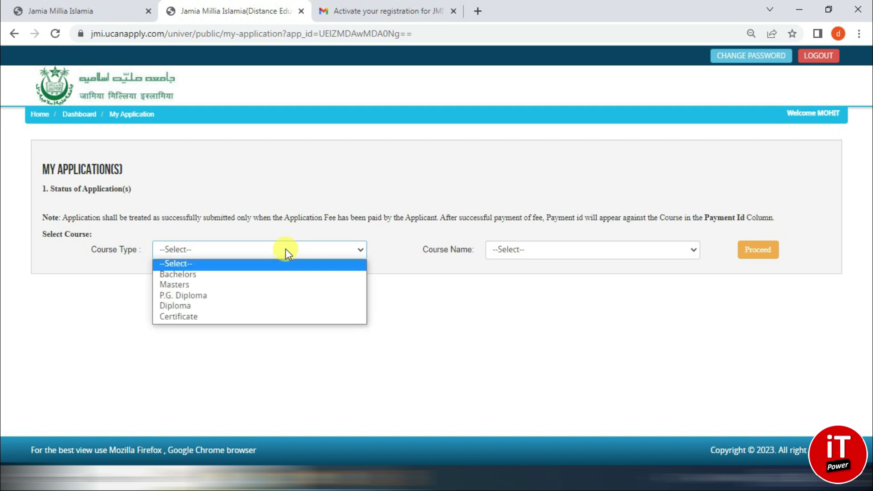
click(223, 275)
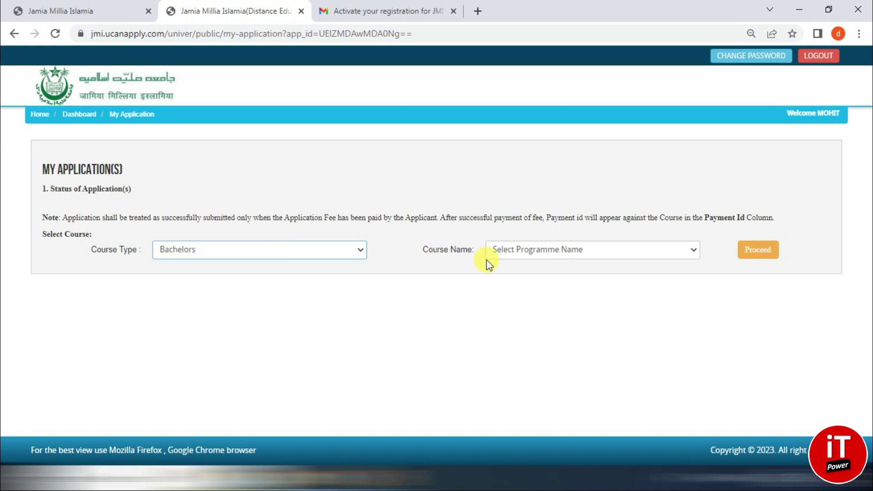
click(619, 250)
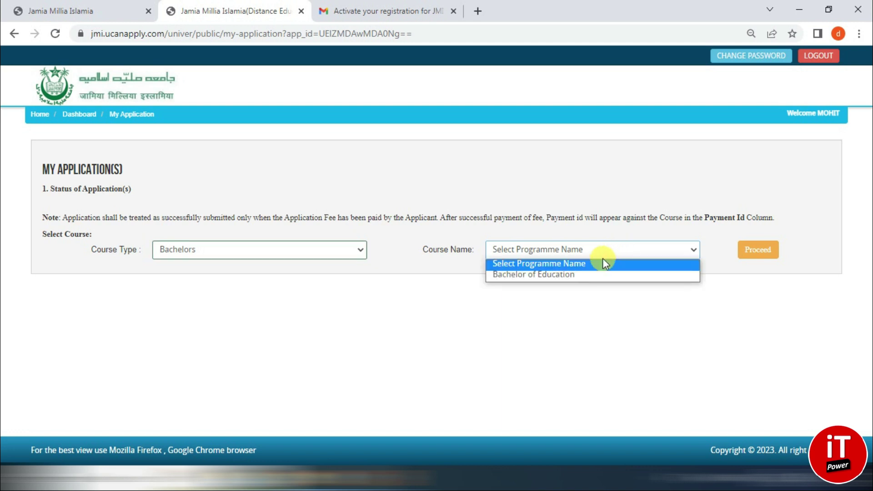
click(536, 277)
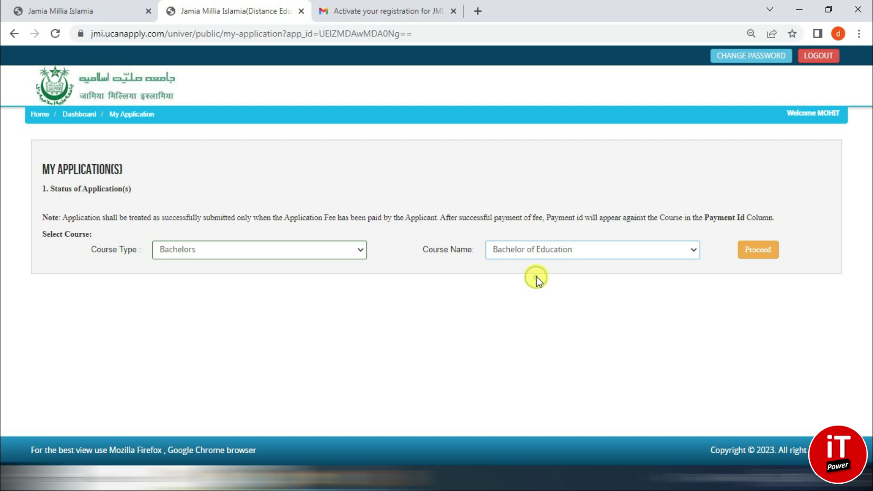
Proceed with the selected course, confirm having read the eligibility conditions, and add the course
click(762, 259)
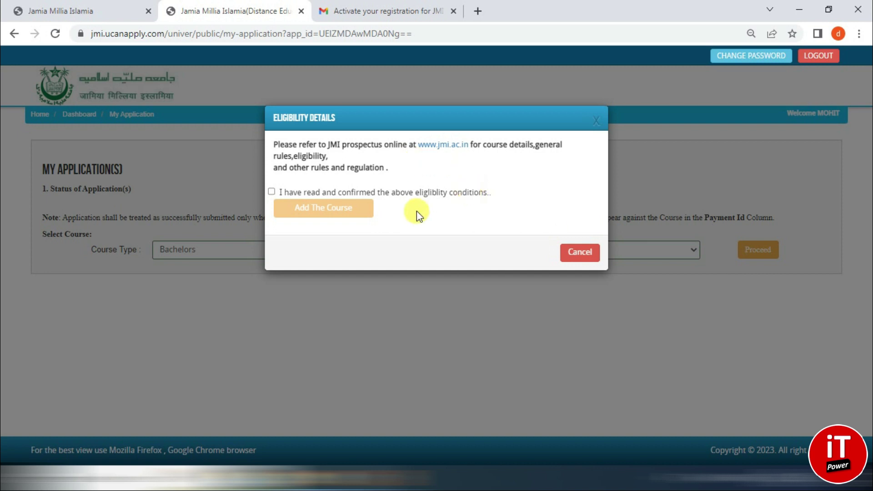
click(271, 192)
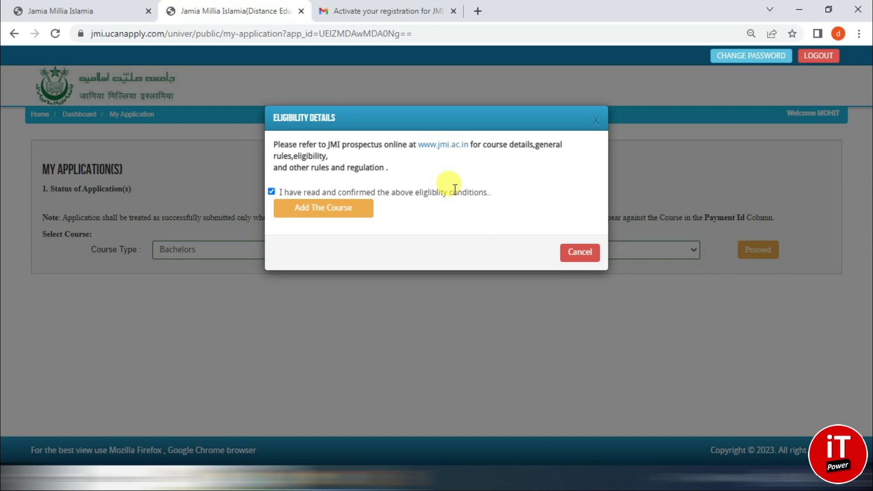
click(334, 211)
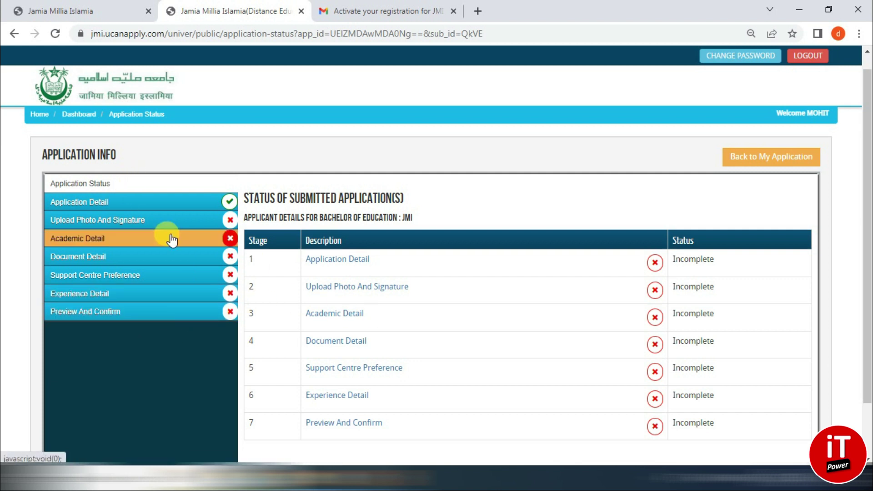
In the Application Detail section, set the Social Category to GENERAL and the Nationality to Indian
click(137, 209)
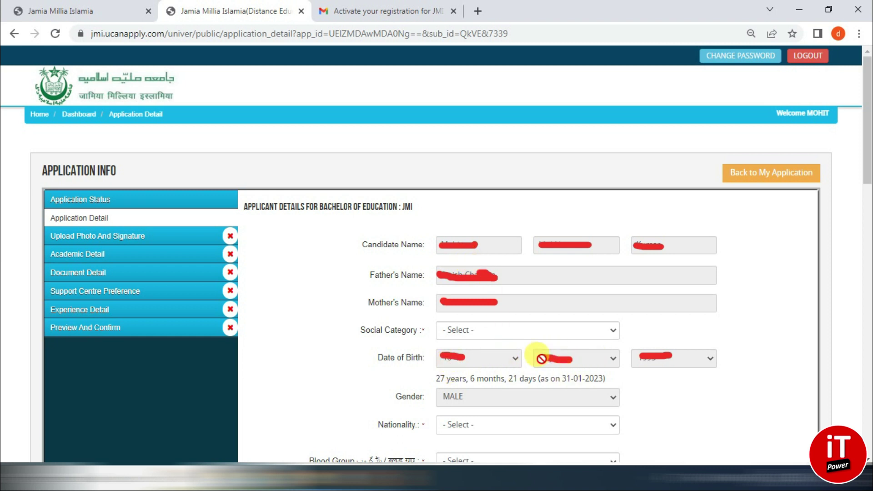
click(483, 335)
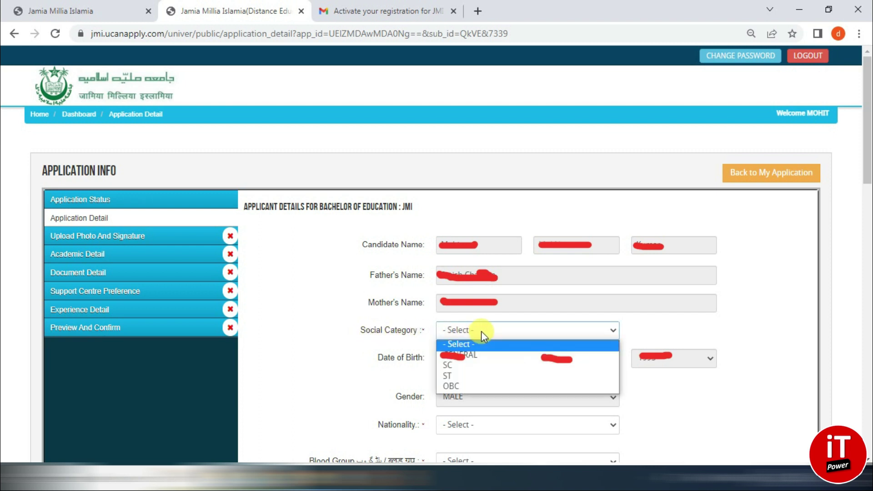
click(486, 356)
click(502, 427)
scroll(502, 426, down, 5)
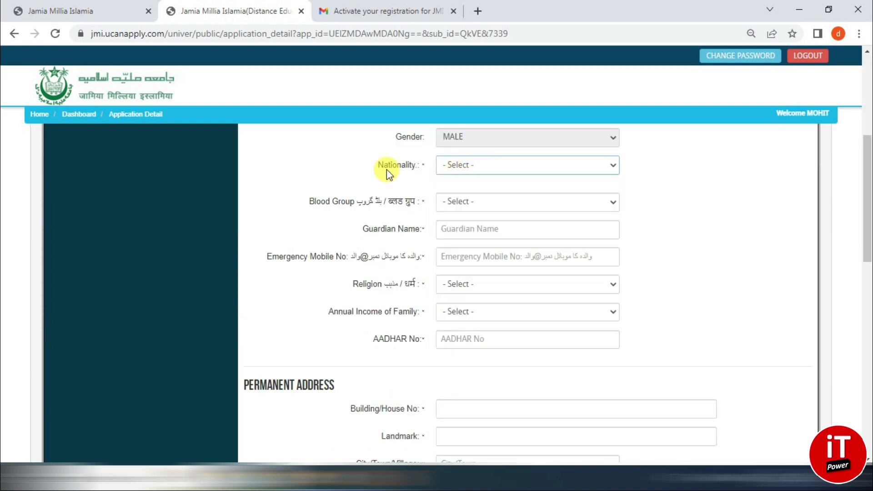
click(490, 168)
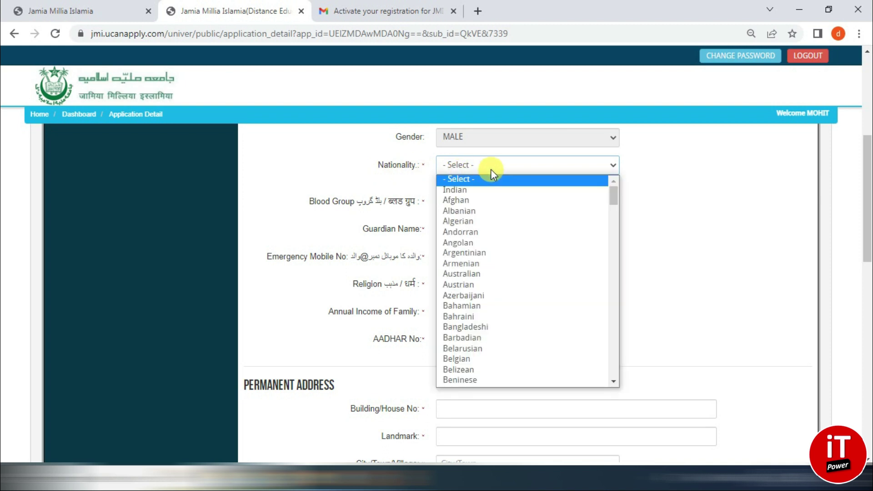
key(Down)
key(Return)
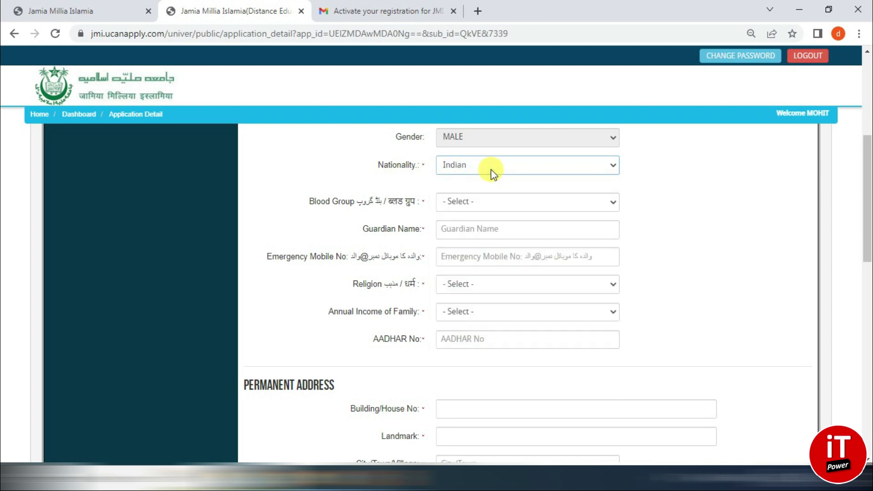
Set the blood group to A+, religion to HINDU and the family's annual income, and enter the guardian name, emergency mobile number and AADHAR number
key(Tab)
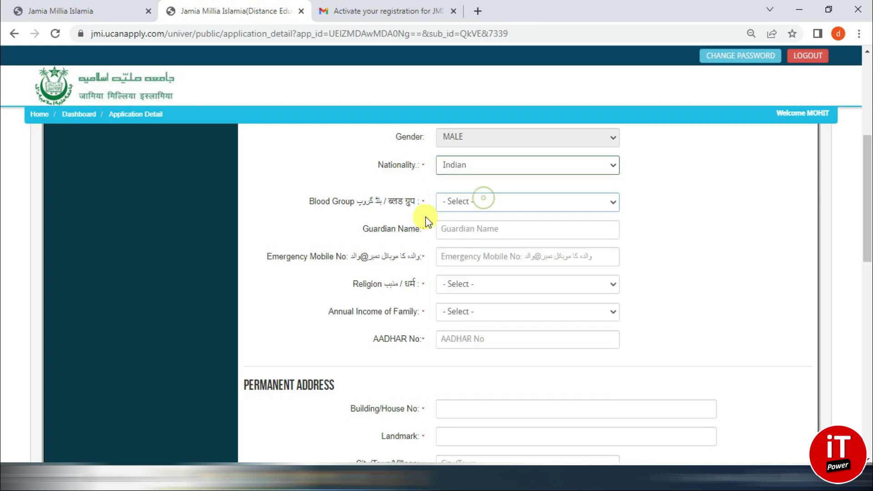
click(476, 206)
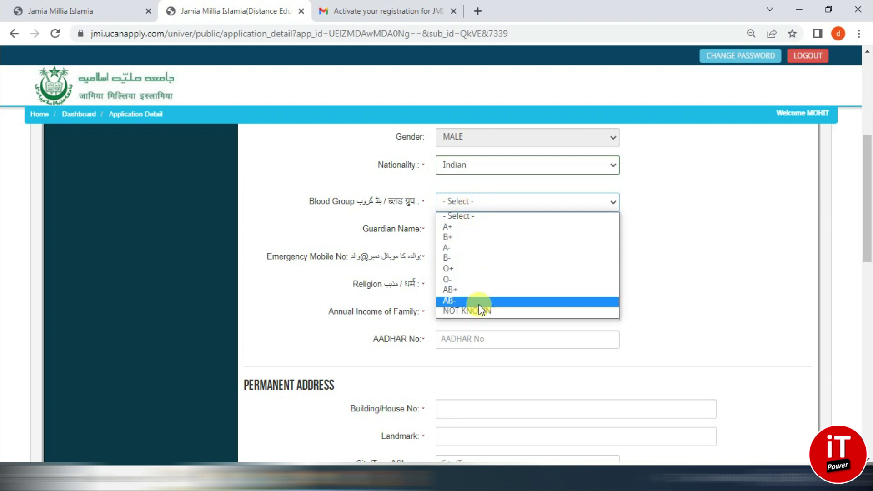
click(468, 227)
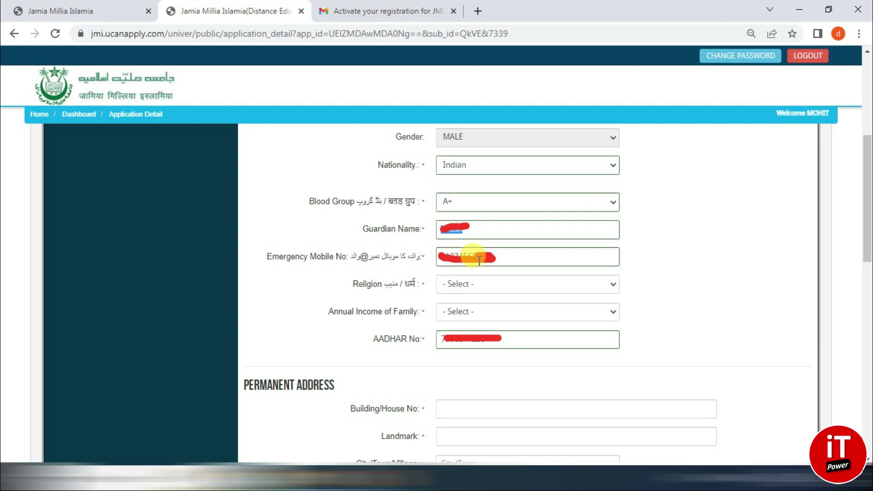
click(563, 286)
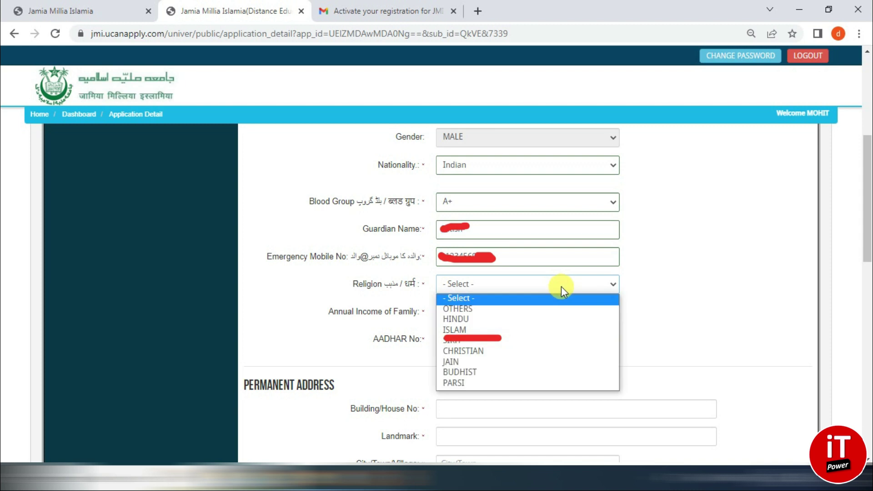
click(528, 318)
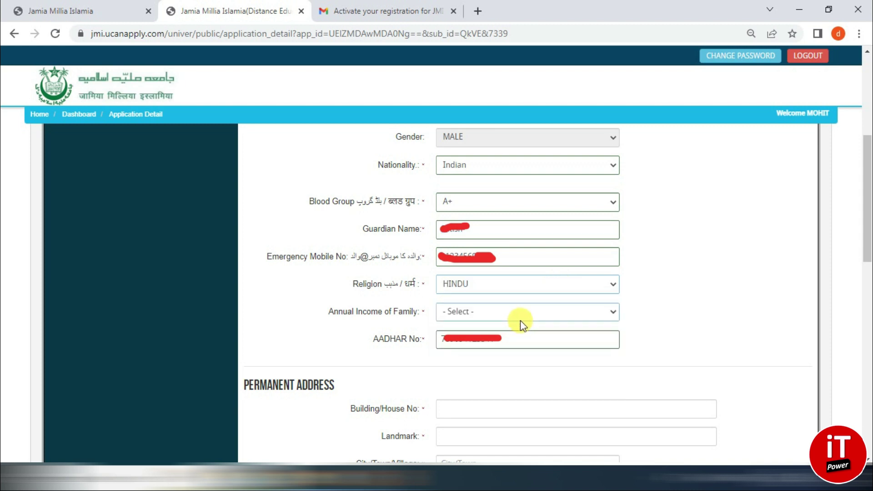
click(528, 310)
click(460, 368)
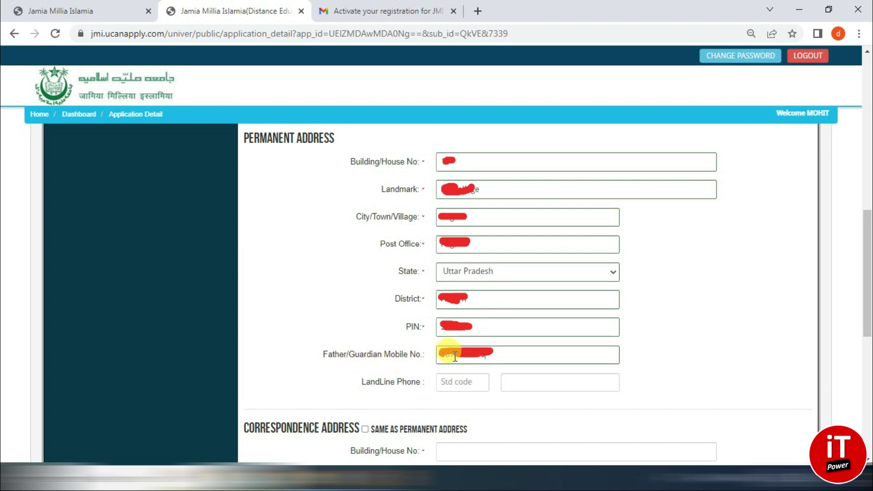
Fill in the permanent address with state Uttar Pradesh, reuse it as the correspondence address, and save the application details
scroll(350, 345, up, 1)
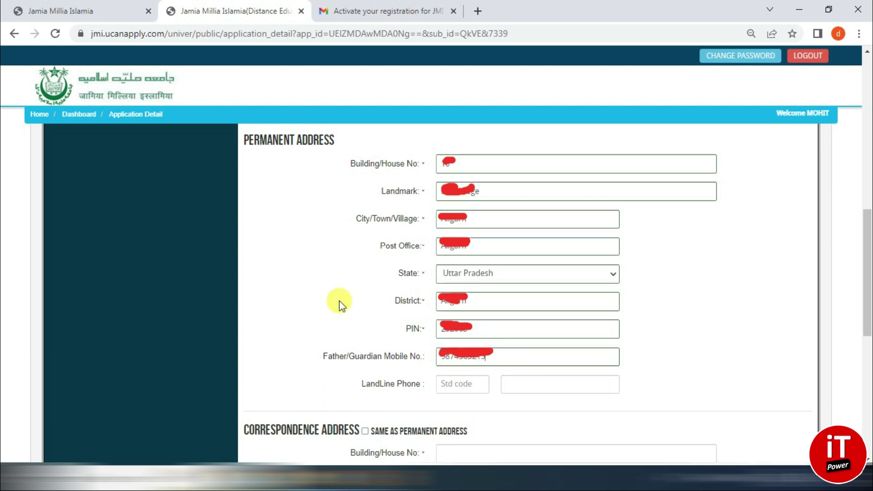
click(450, 191)
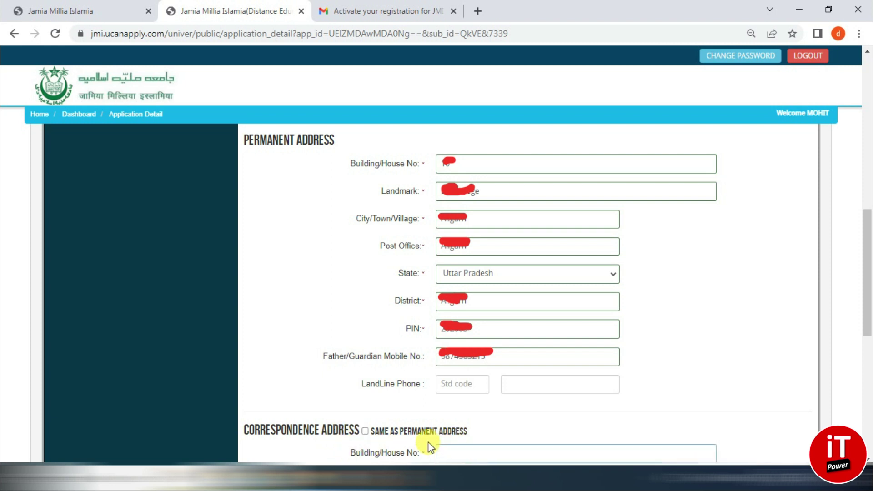
click(365, 431)
scroll(366, 436, down, 5)
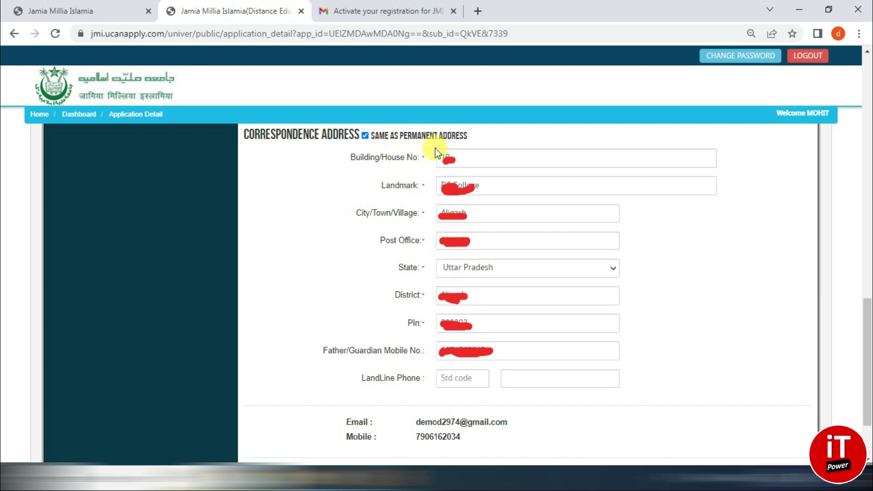
scroll(568, 252, up, 1)
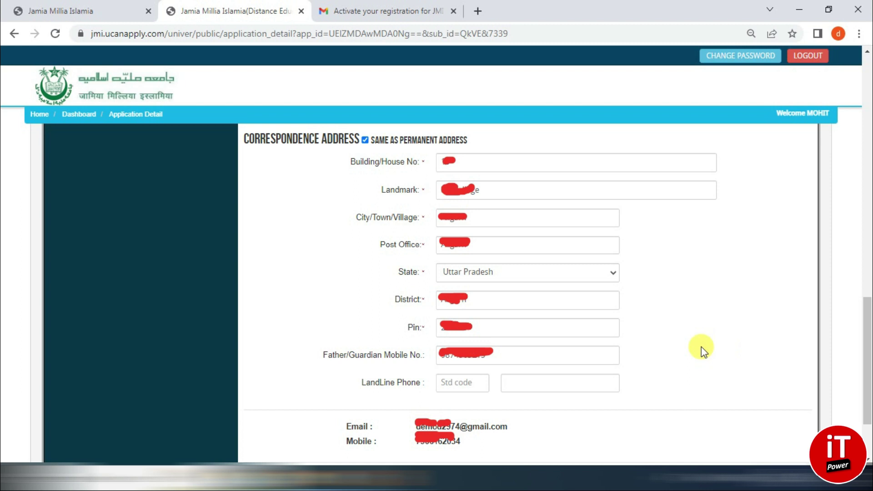
scroll(435, 390, down, 2)
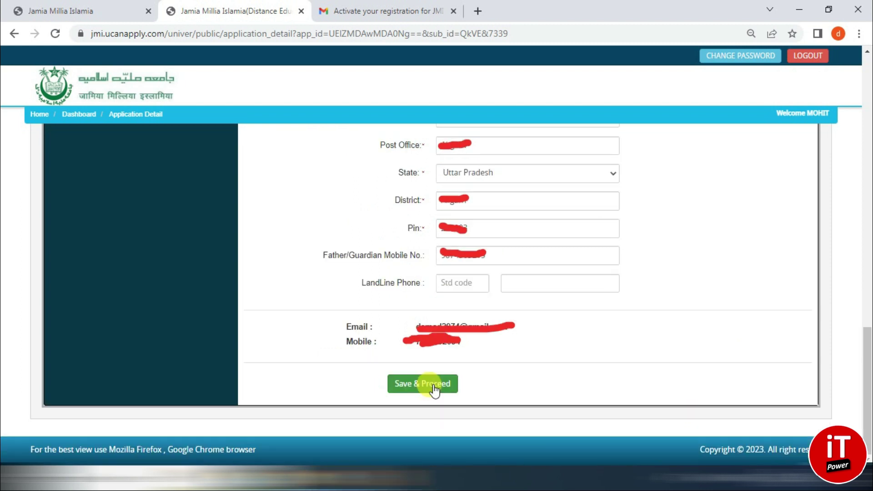
click(432, 389)
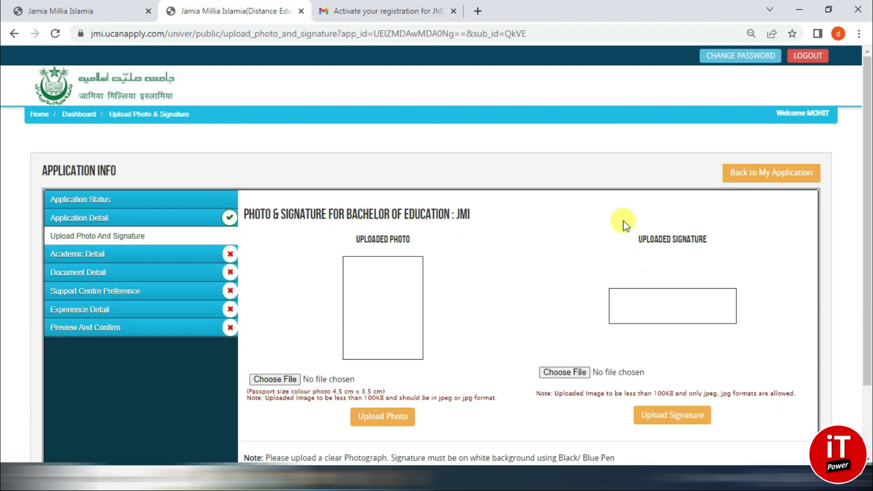
Select photo.jpg as the applicant's passport-size photo and upload it
drag(868, 218, 868, 249)
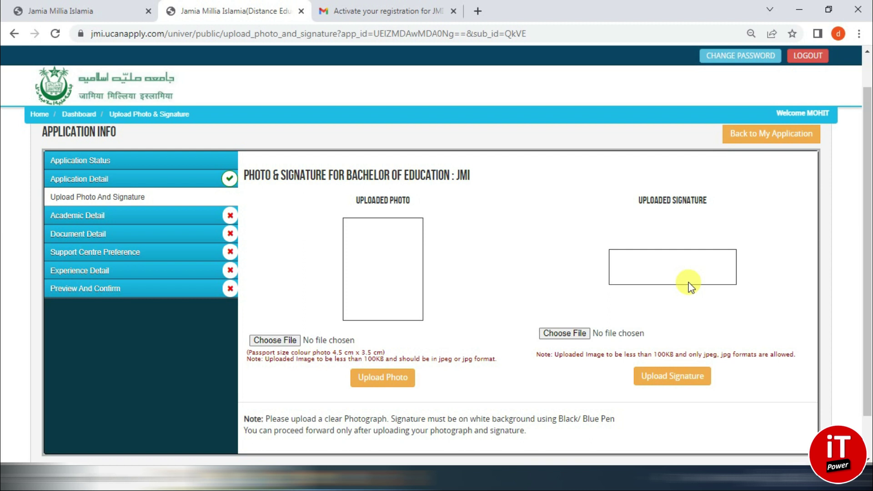
click(275, 341)
click(320, 286)
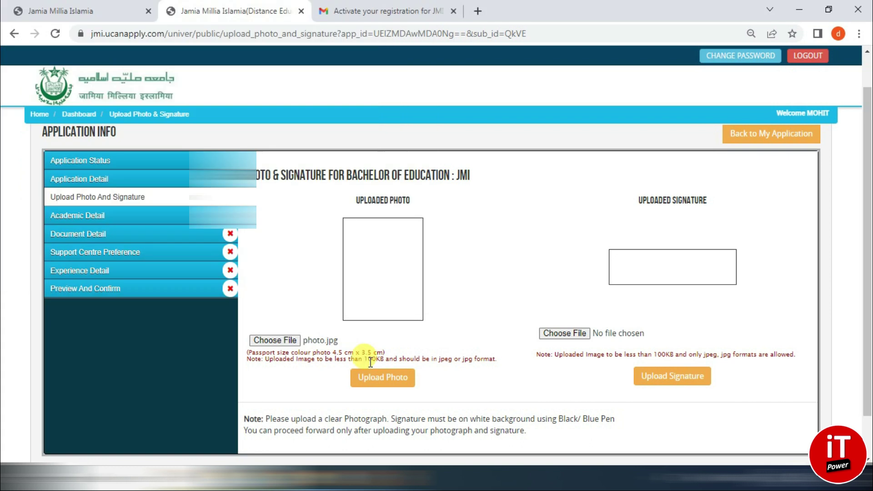
click(384, 380)
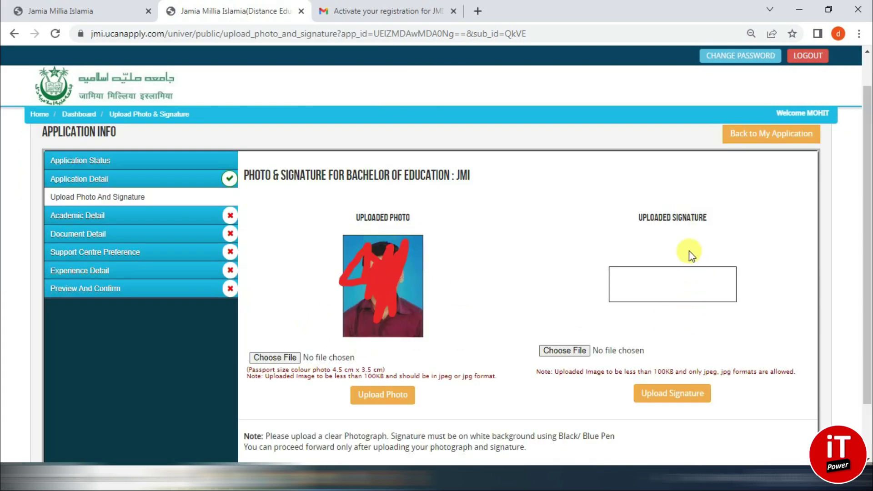
Upload the file named sign as the signature, and save to proceed to the academic details
click(576, 351)
click(310, 217)
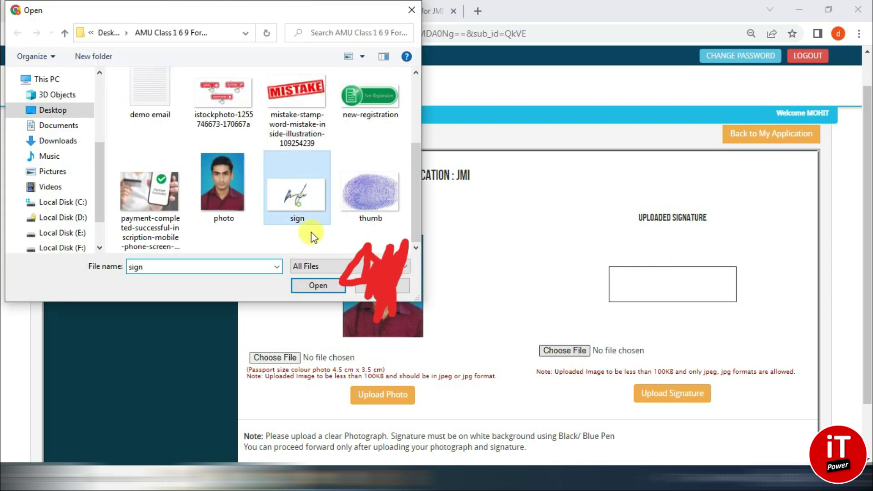
click(318, 287)
click(660, 397)
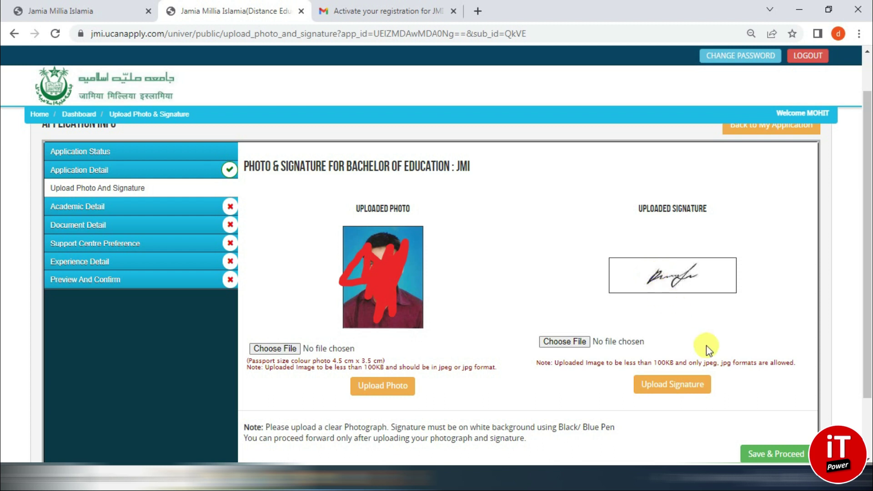
click(765, 455)
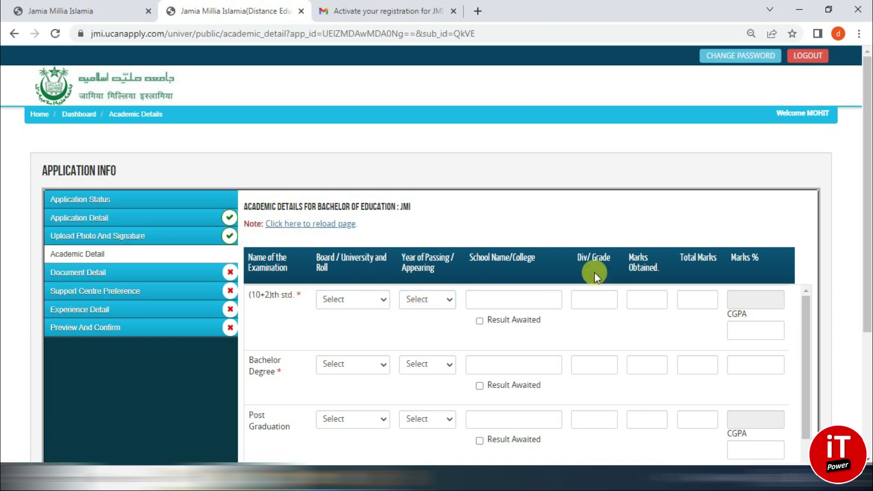
For the (10+2)th std. row, select Central Board of Secondary Education, Delhi as the board and 2014 as the year of passing
scroll(636, 262, down, 3)
scroll(638, 258, up, 1)
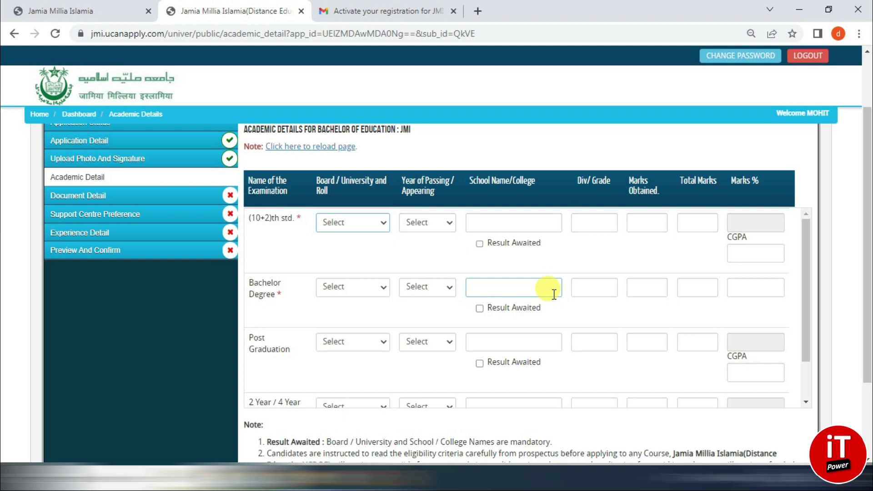
click(364, 223)
key(b)
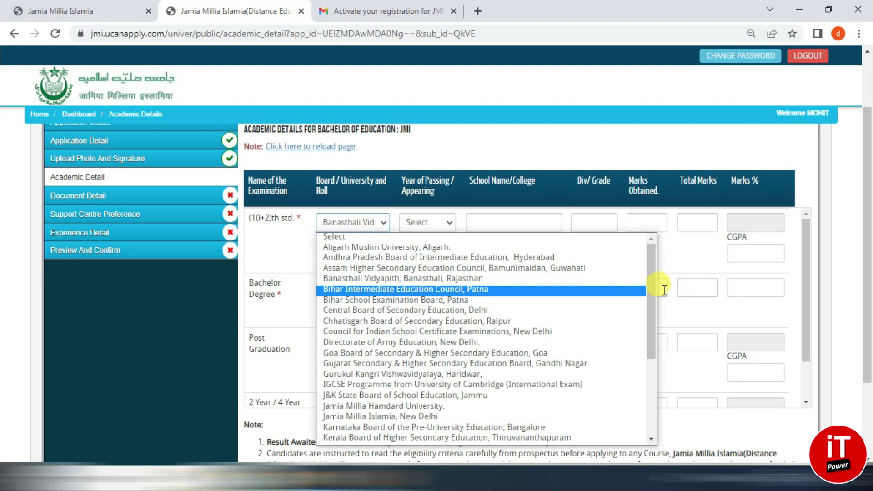
drag(651, 297, 649, 376)
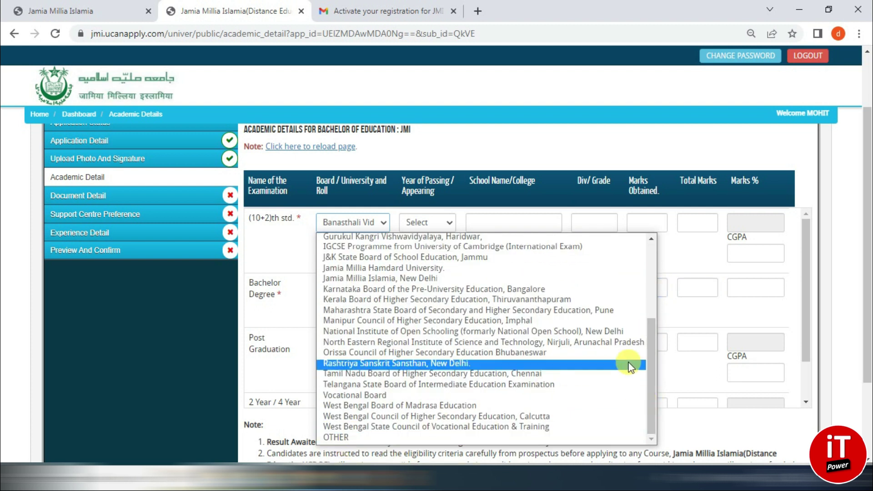
scroll(630, 360, up, 10)
click(423, 254)
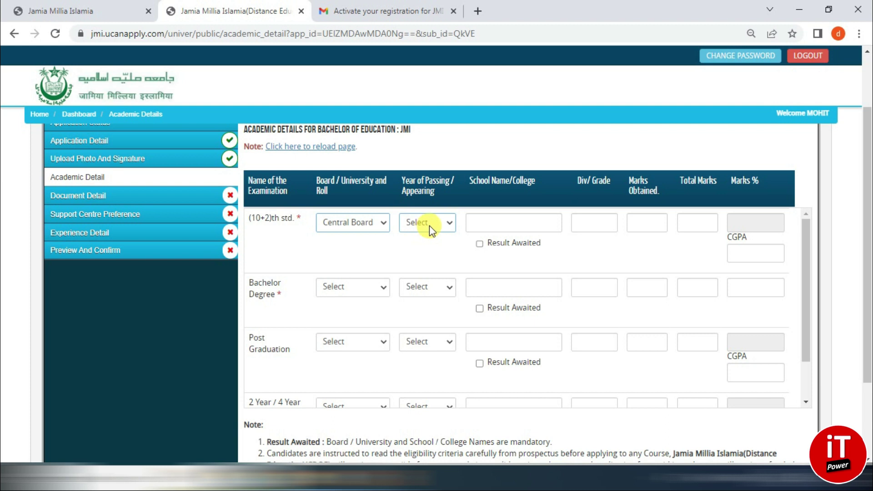
click(429, 226)
text(2014)
Complete the (10+2)th std. row with school DS Inter College, division First, 360 marks obtained and 500 total marks
click(508, 224)
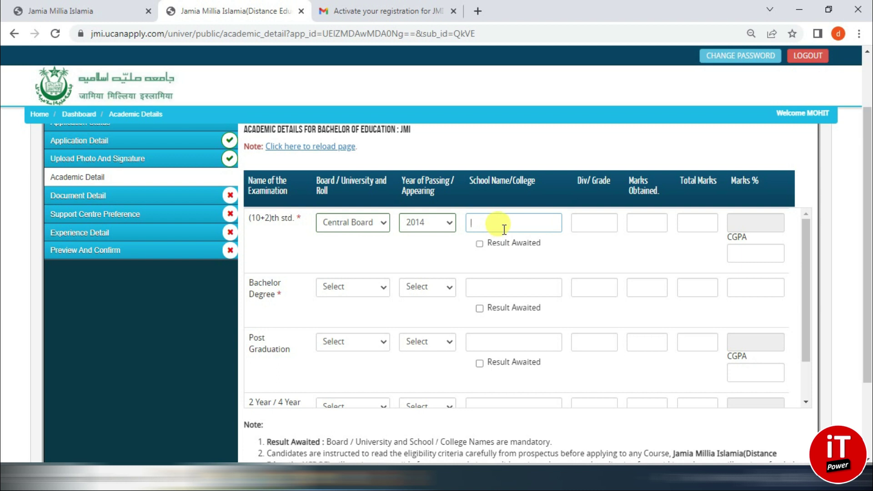
text(DS Inter College)
click(595, 226)
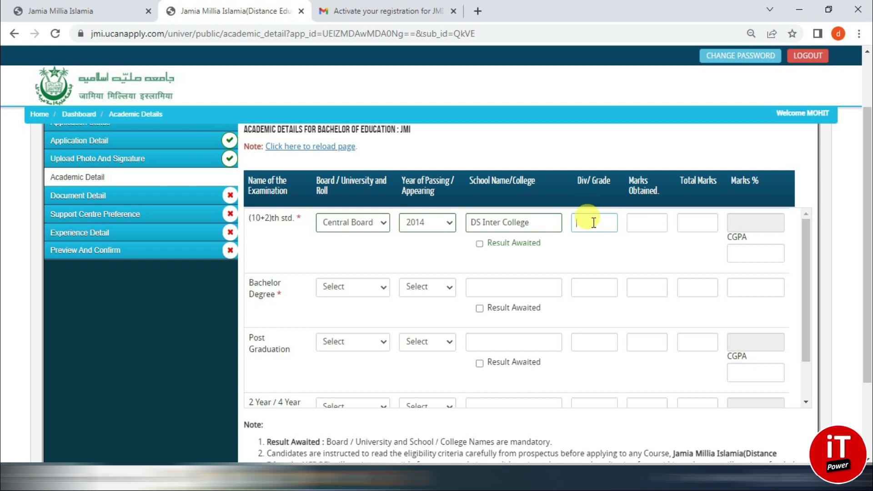
text(First)
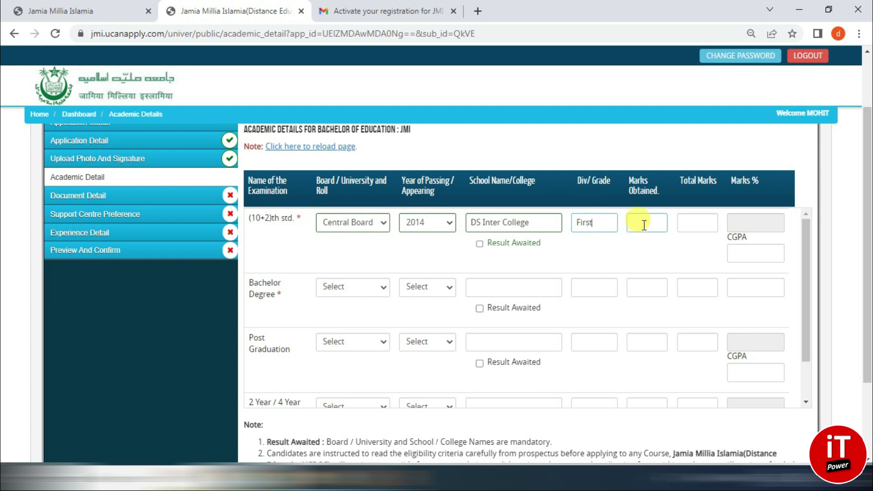
click(643, 222)
text(360)
click(697, 223)
text(500)
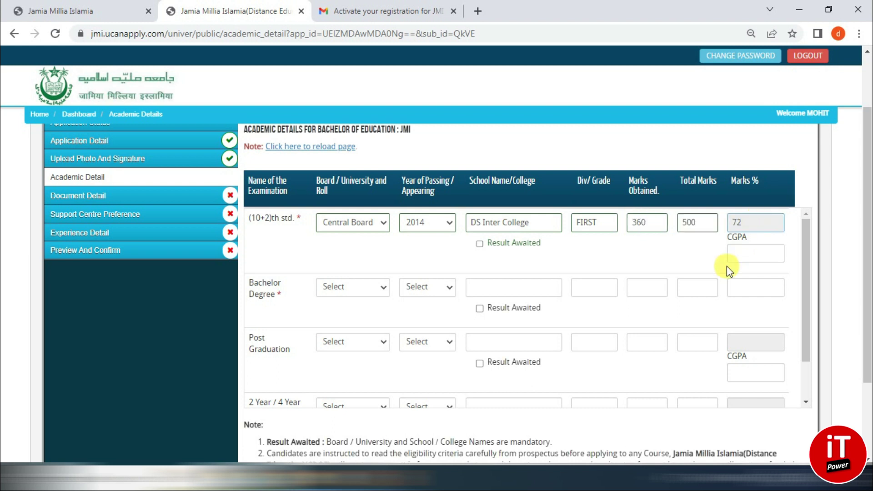
click(760, 258)
Fill the Bachelor Degree row with the Dr. B.R. Ambedkar university, year 2019, college IIMT, division FIRST, marks 400 of 600 and 66.67 percent
click(368, 289)
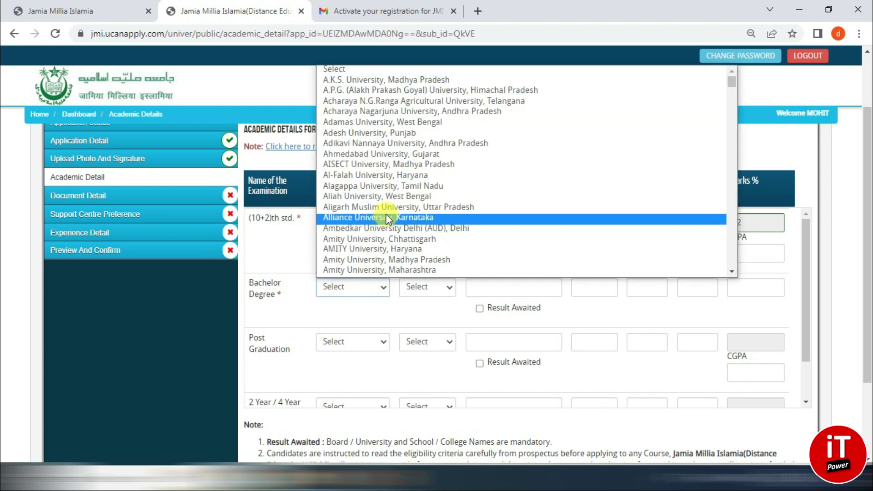
drag(731, 77, 728, 273)
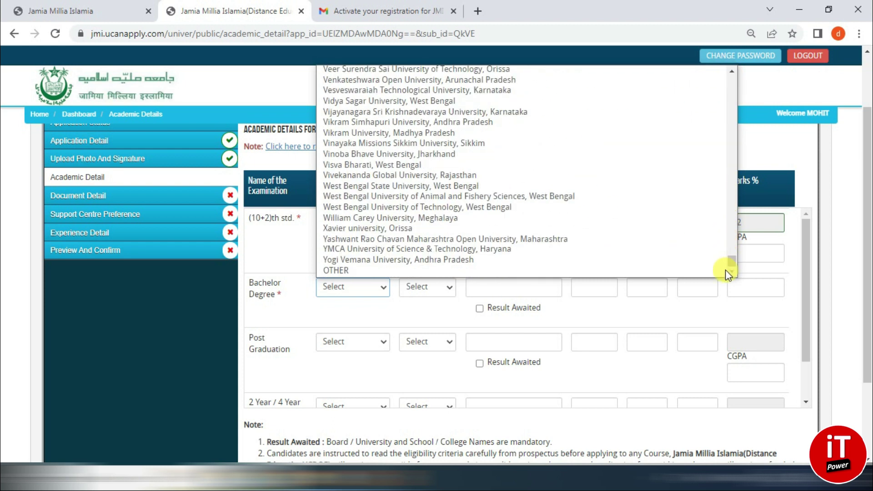
click(447, 239)
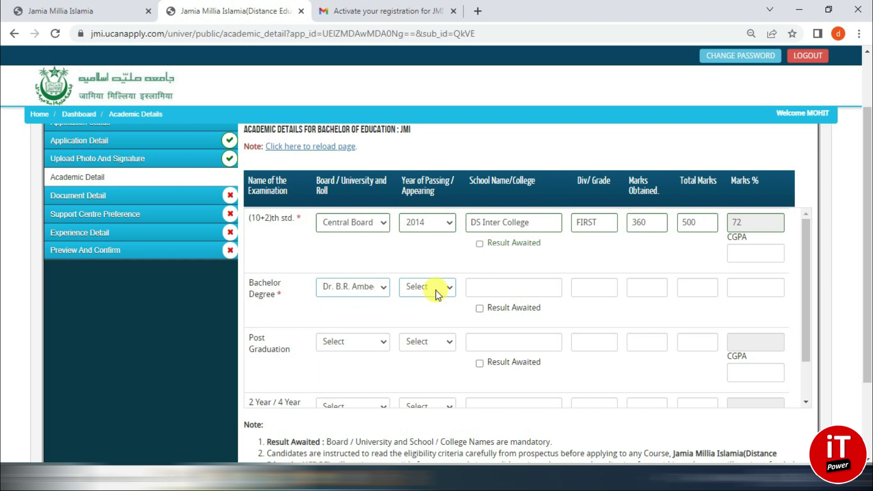
click(436, 291)
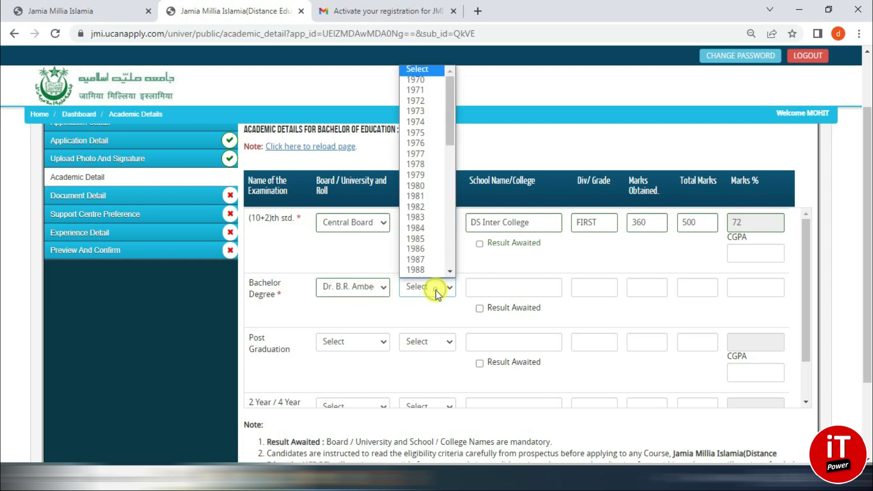
scroll(430, 189, down, 8)
click(425, 217)
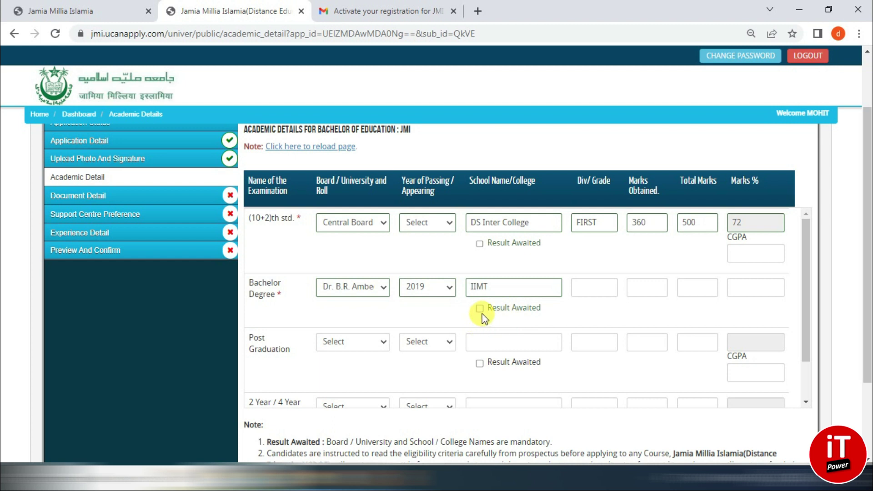
click(596, 289)
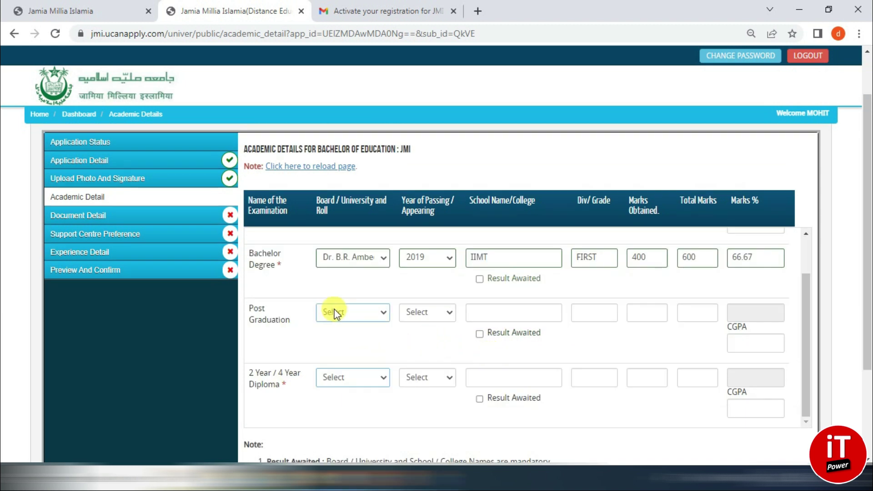
Fill the 2 Year / 4 Year Diploma row with the Dr. B.R. Ambedkar university, year 2022 and college IIMT, and mark its result as awaited
scroll(351, 278, down, 2)
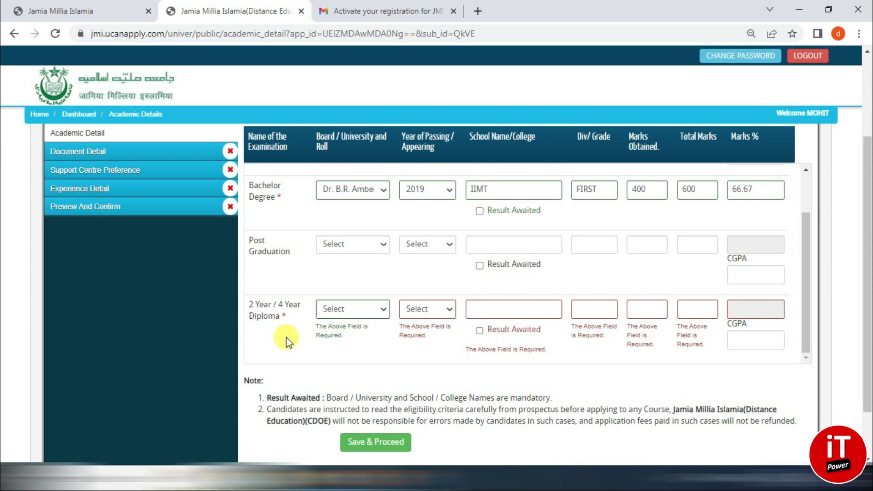
click(368, 310)
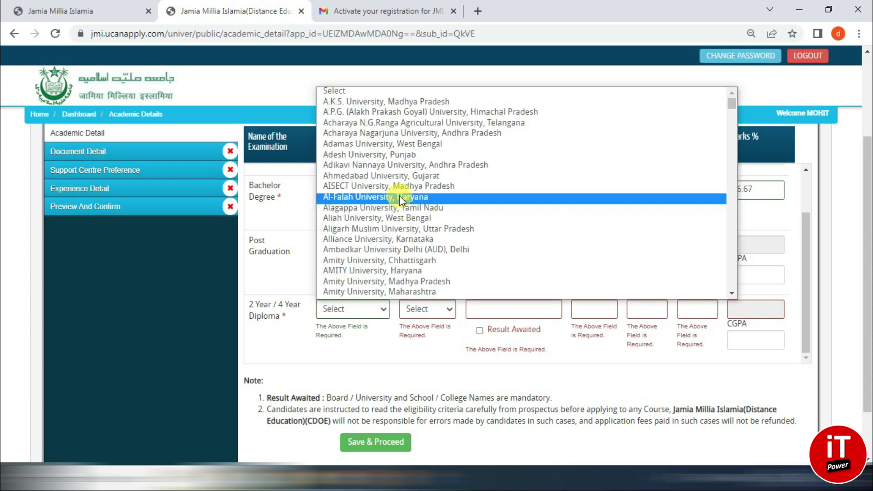
scroll(400, 196, down, 5)
scroll(408, 203, down, 9)
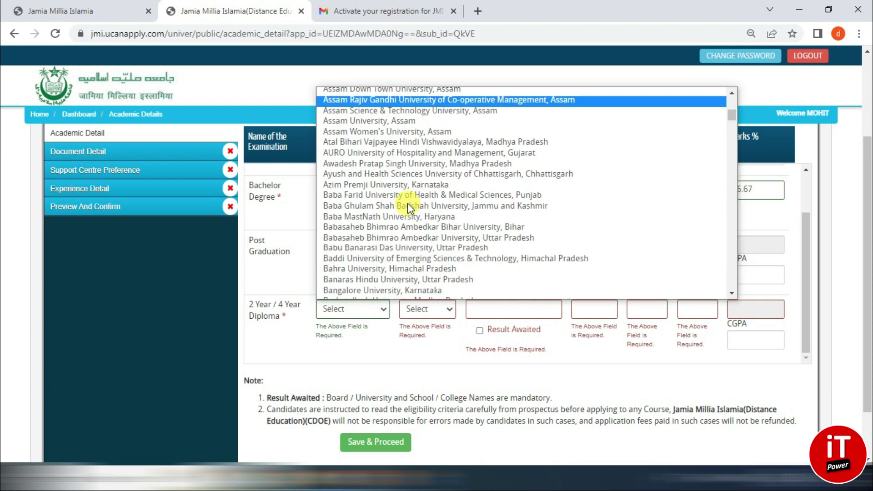
scroll(408, 202, down, 10)
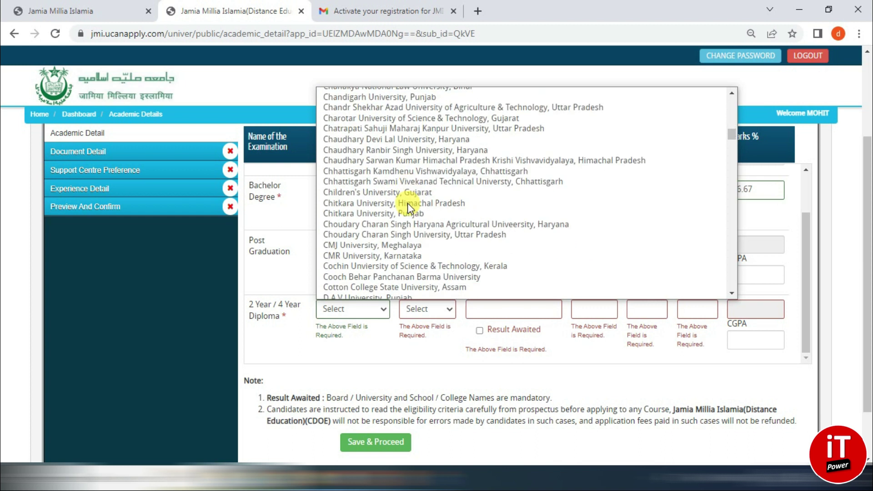
click(408, 212)
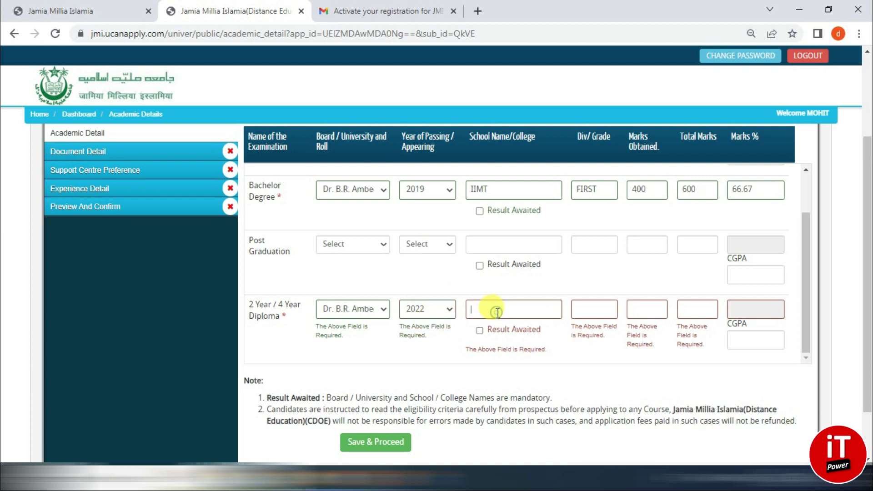
text(IIMT)
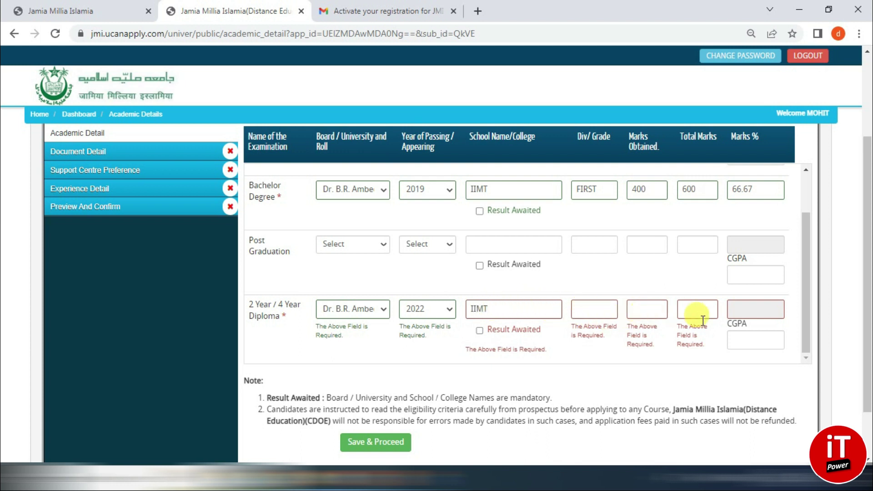
click(479, 331)
Save and confirm the academic details, and proceed past the document details to the support centre preferences
scroll(484, 339, down, 2)
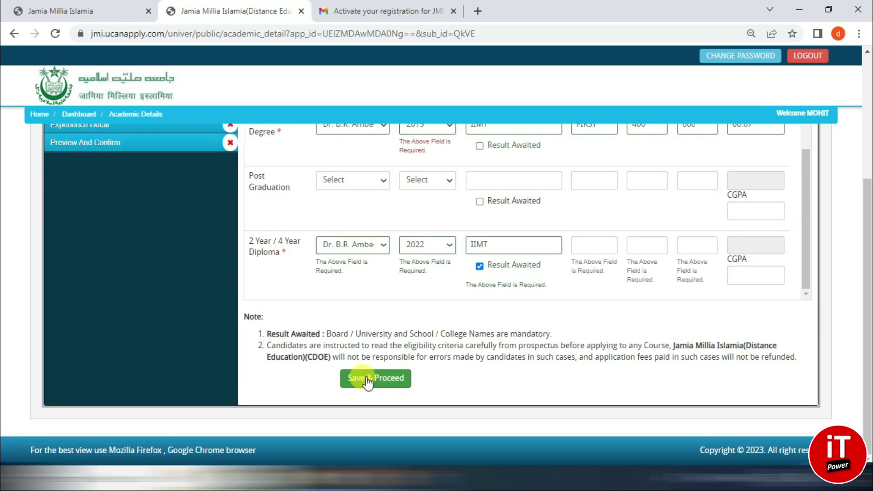
click(367, 382)
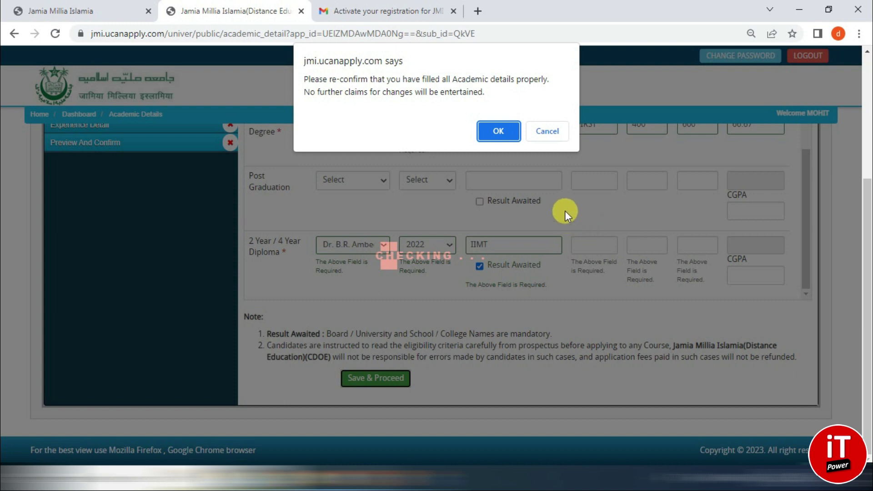
click(497, 131)
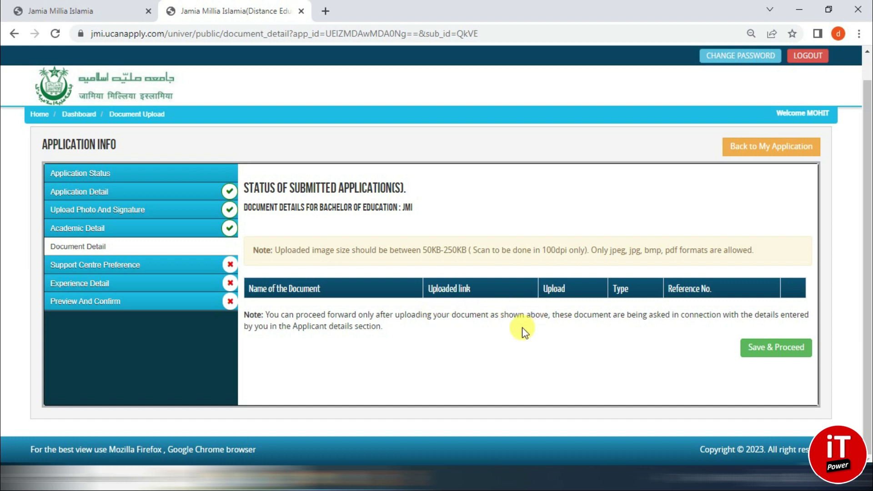
click(766, 353)
Set the reservation category to General and the optional subject to Maths
scroll(433, 326, down, 1)
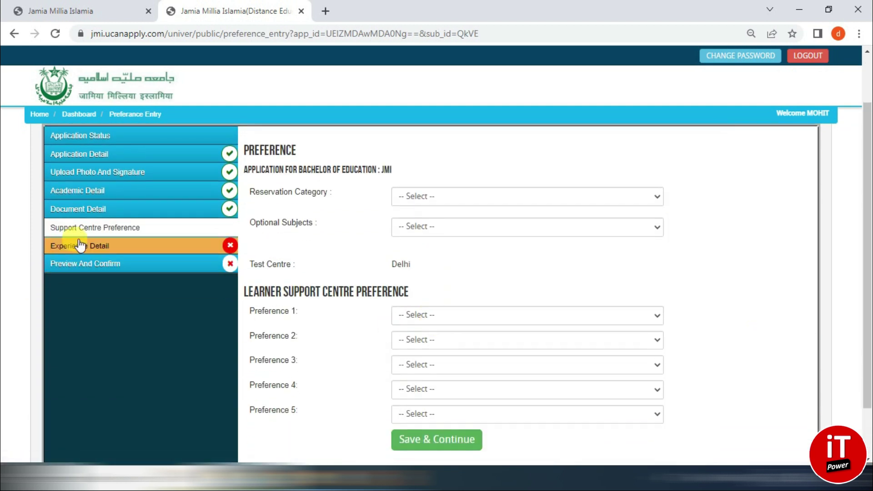
scroll(369, 234, up, 2)
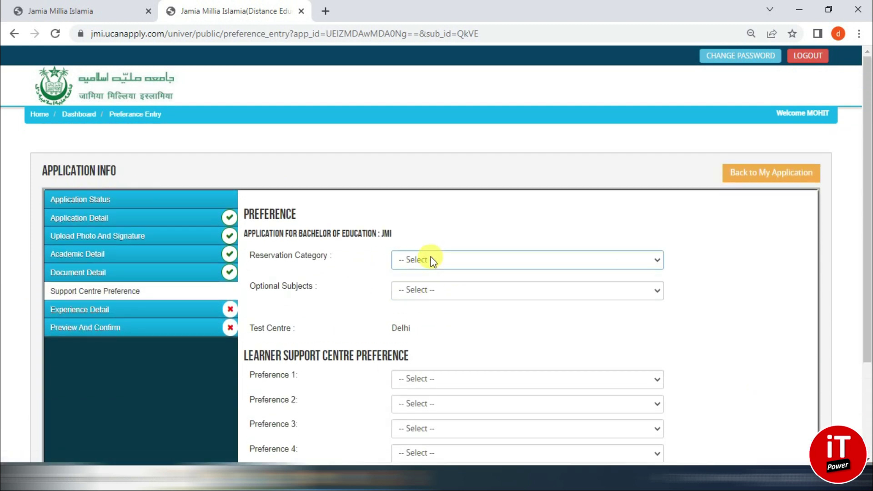
click(436, 262)
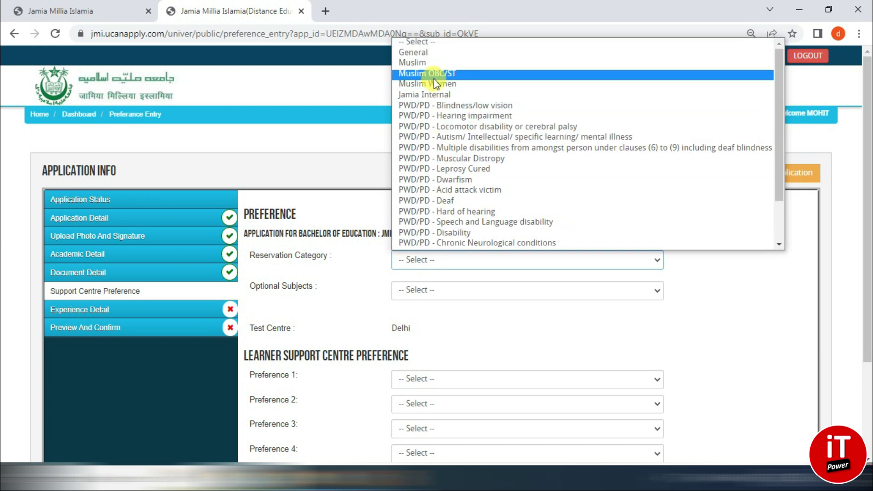
click(423, 54)
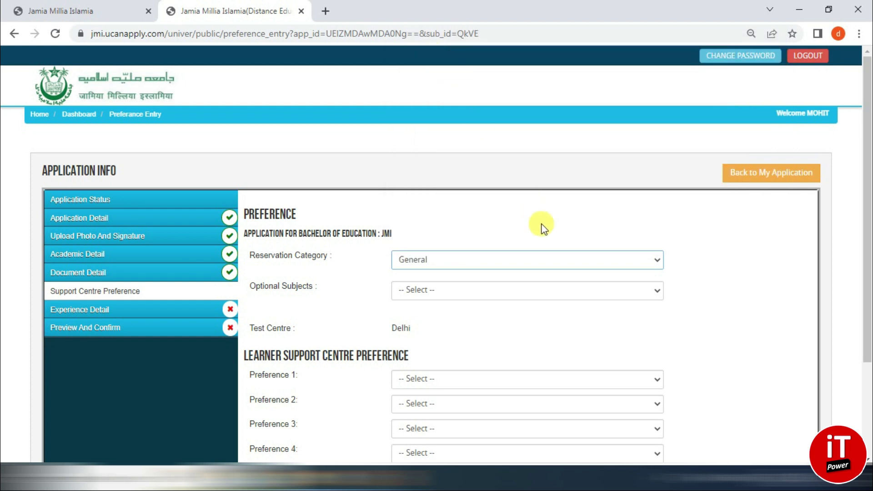
click(456, 294)
click(410, 315)
Set support centre preferences 1 to 3 to JSC-HR-02 Shri Sai Baba College, JSC-UP-01 Al-Hidaya College and JSC-WB-01 Bhakta Bala B.Ed College
scroll(364, 282, down, 1)
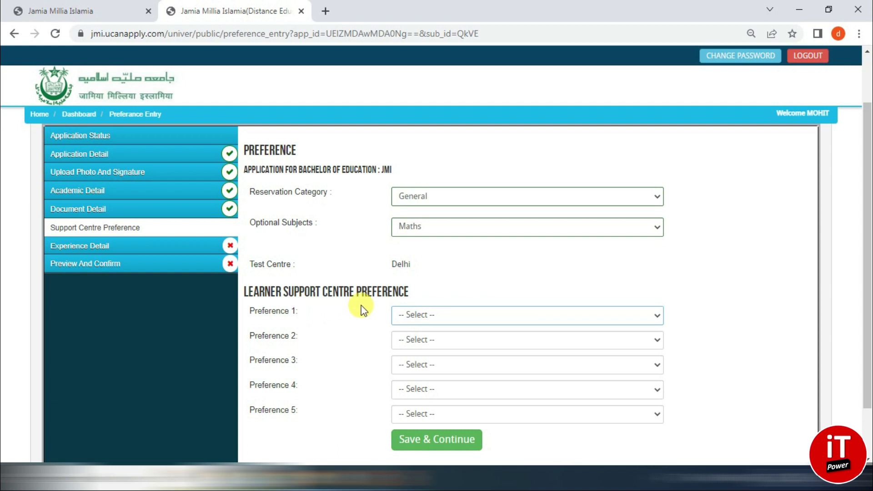
click(418, 315)
click(454, 345)
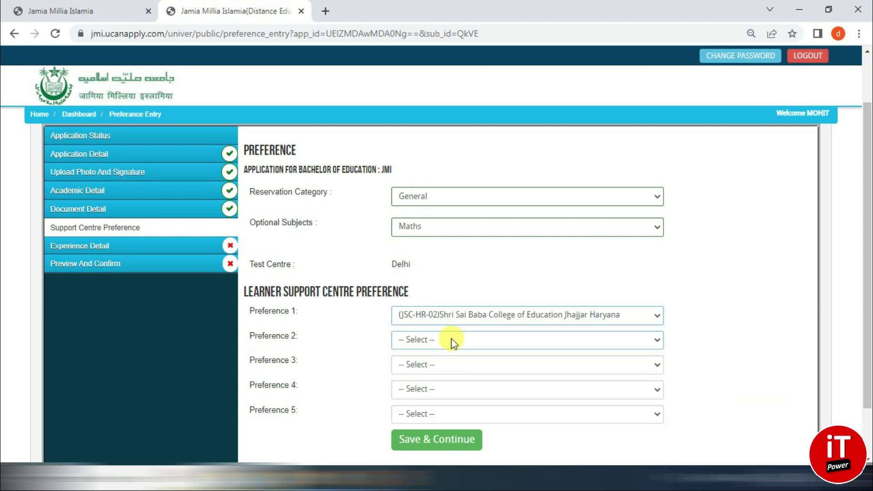
click(454, 345)
click(448, 283)
click(468, 361)
click(454, 317)
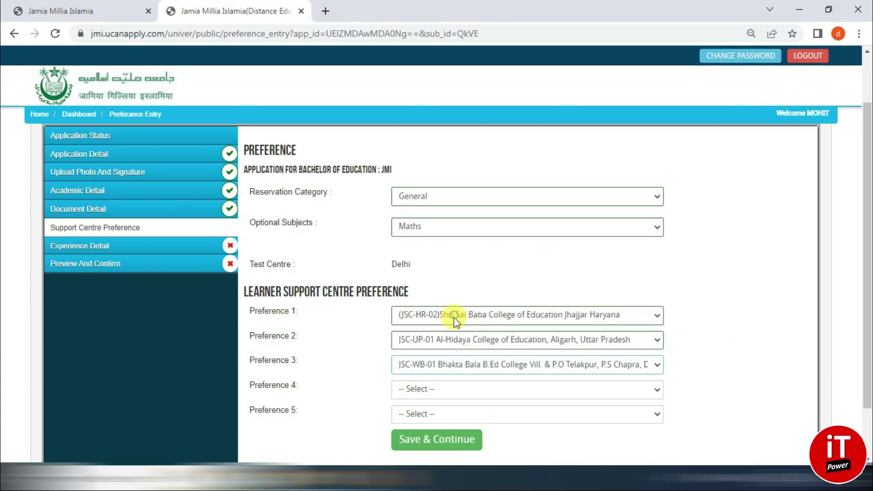
Set preference 4 to LSC-DL-2 Faculty of Education and preference 5 to JSC-HR-08 Al-Falah University, and save the preferences
click(463, 388)
click(449, 369)
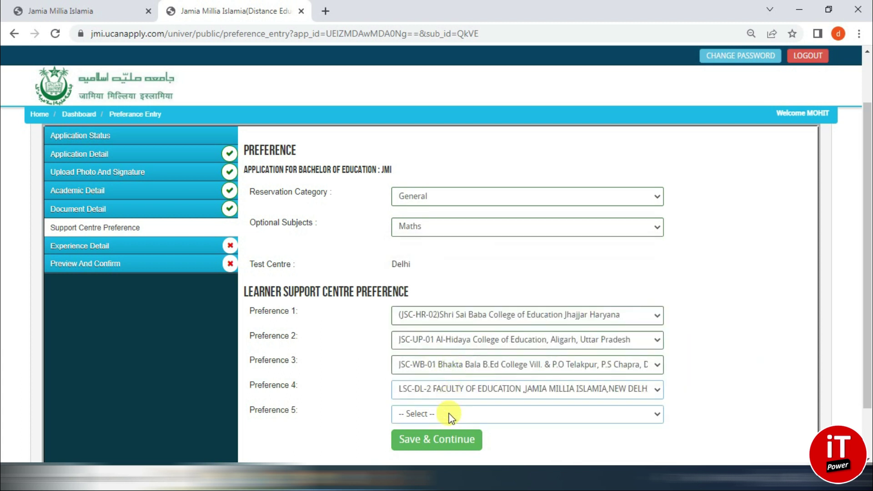
click(450, 418)
click(445, 357)
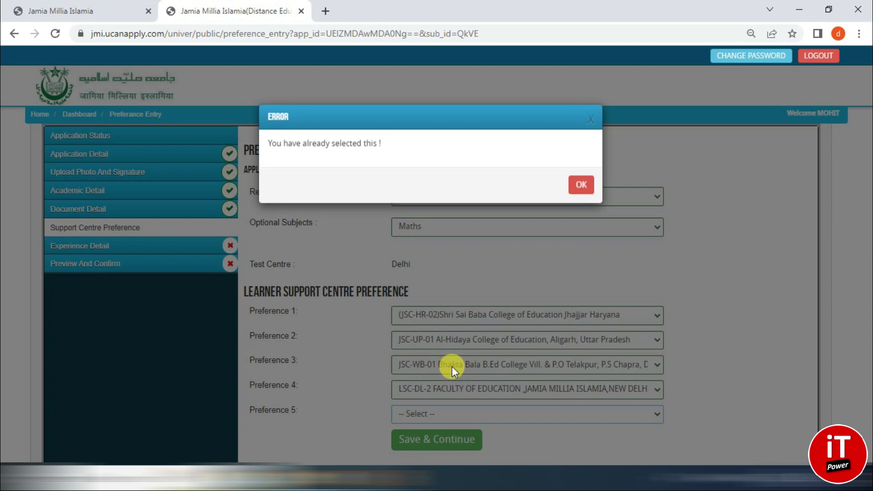
click(452, 367)
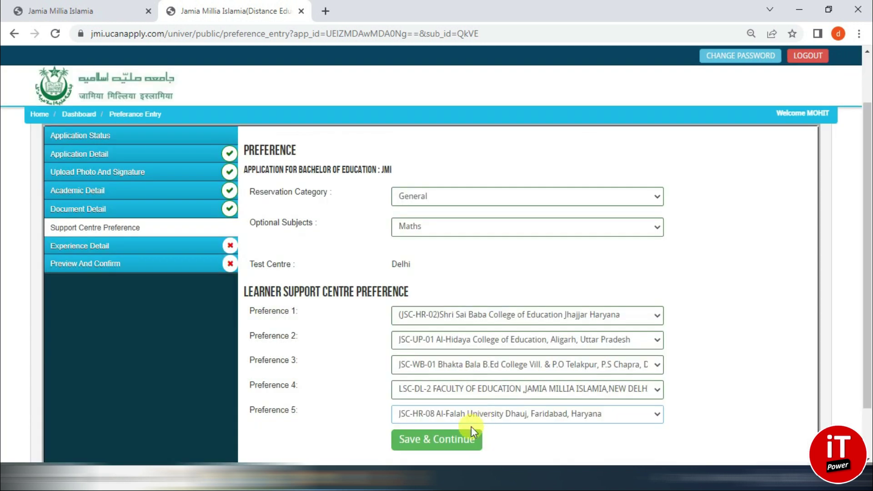
click(419, 443)
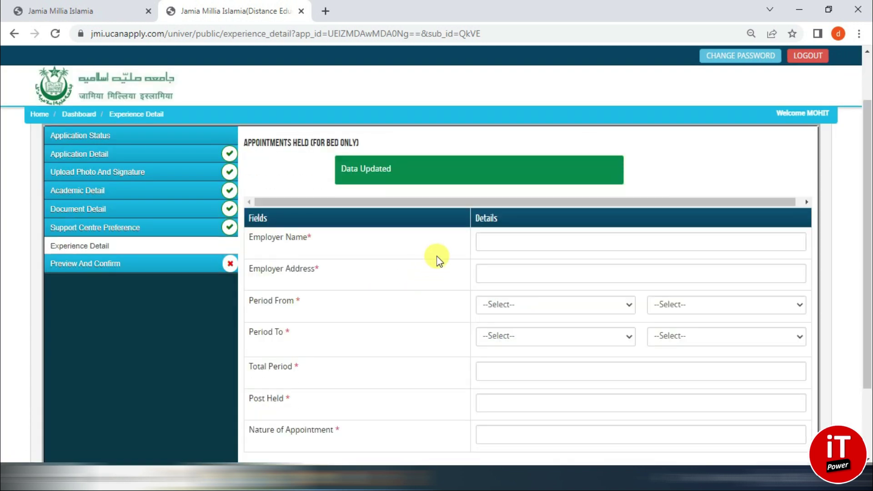
Add an experience entry for APS, Aligarh, 01-2018 to 01-2020, 2 Years, assistant teacher, direct appointment, and continue to the preview
click(479, 246)
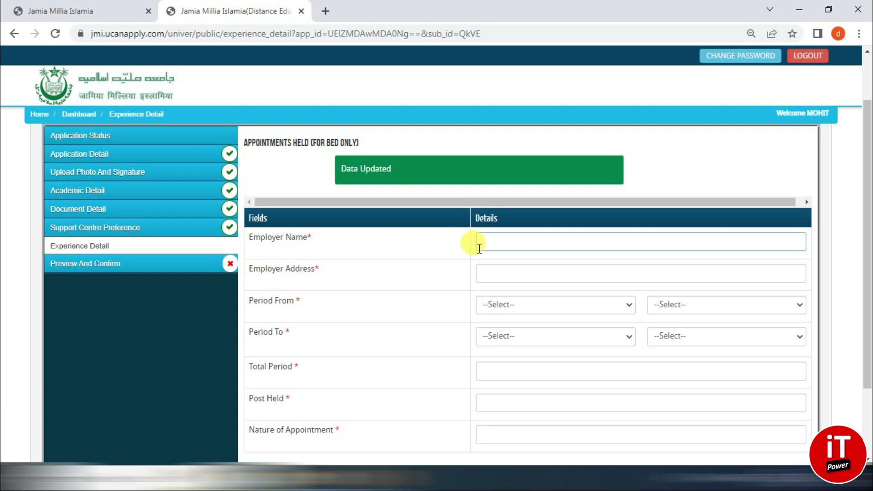
scroll(395, 234, down, 2)
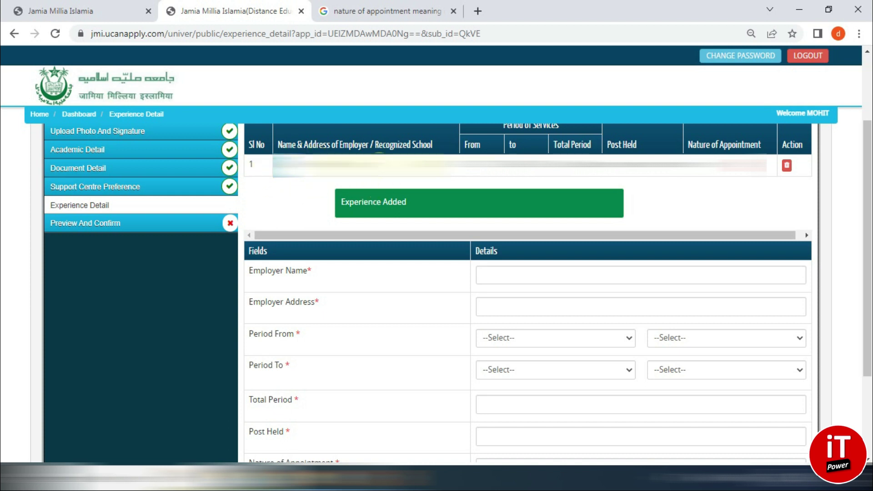
scroll(591, 214, down, 3)
scroll(663, 219, up, 3)
scroll(453, 302, down, 2)
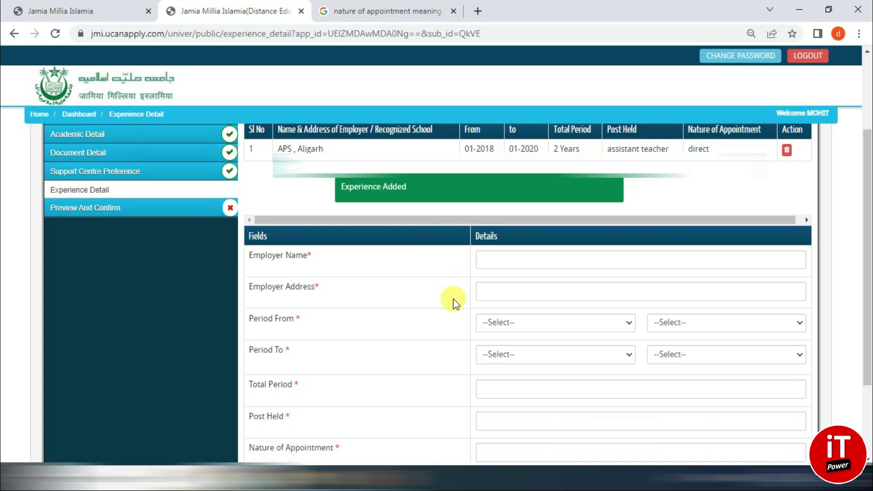
scroll(575, 260, down, 2)
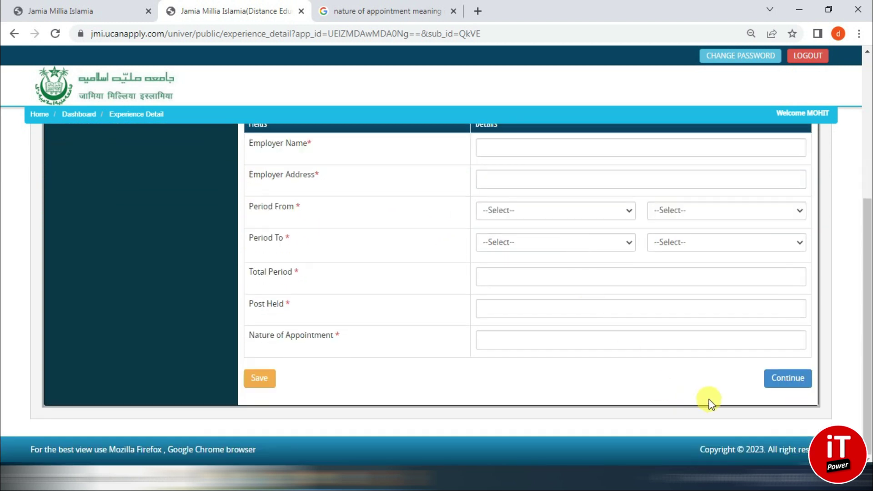
click(793, 378)
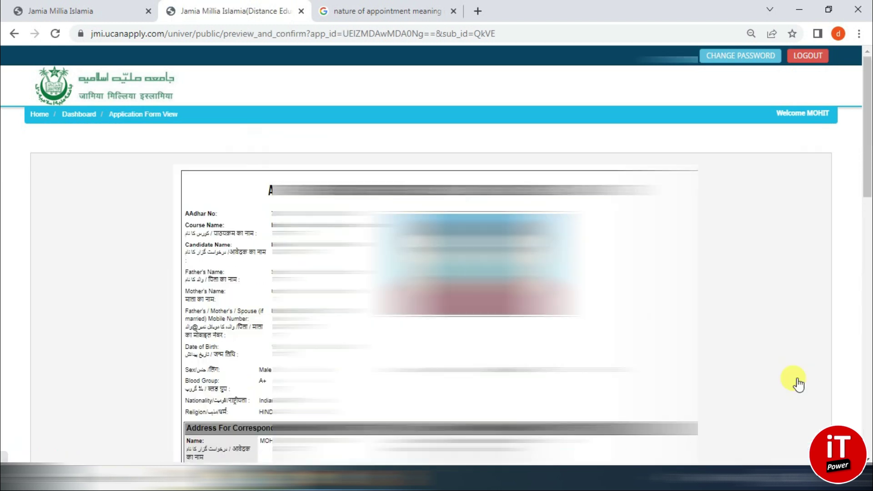
Review the personal, address, academic, experience and support centre preference details in the application preview
scroll(436, 296, down, 2)
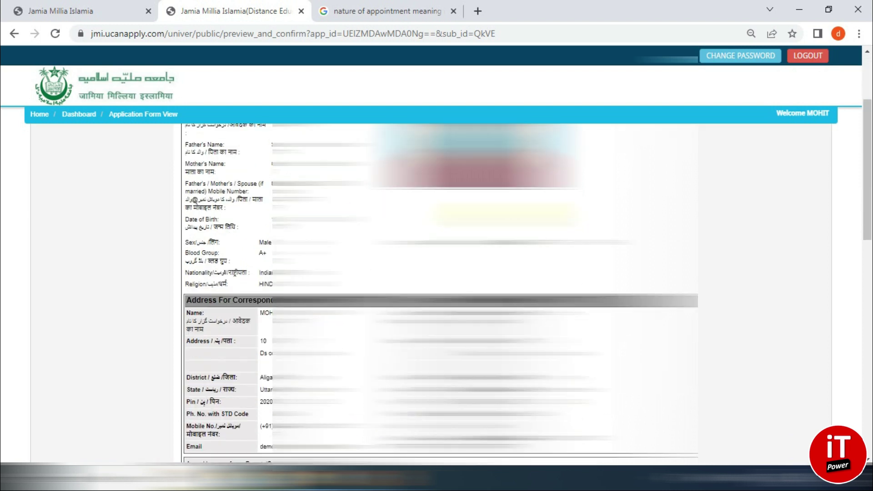
scroll(436, 295, up, 1)
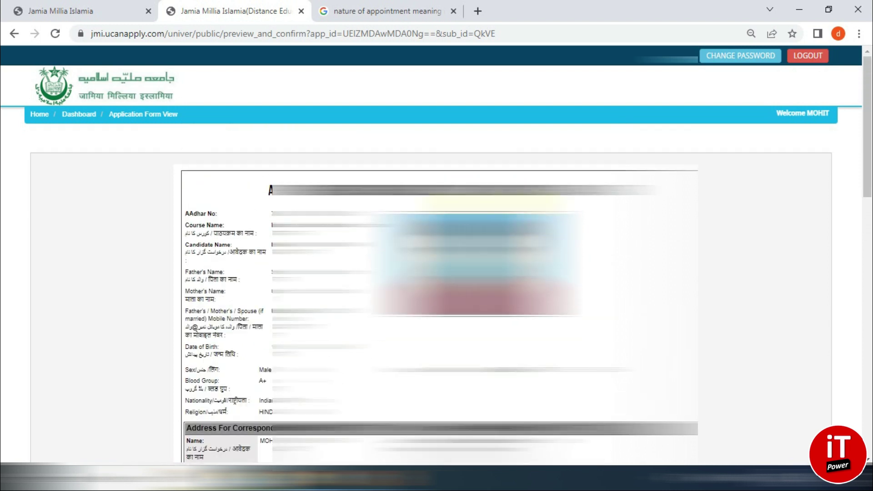
scroll(436, 296, down, 5)
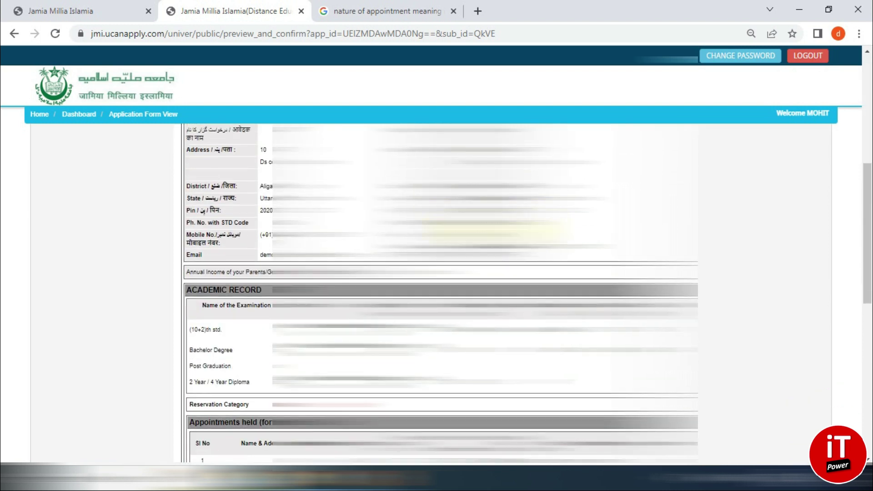
scroll(436, 295, down, 3)
scroll(437, 295, up, 3)
scroll(436, 296, down, 4)
scroll(437, 295, down, 1)
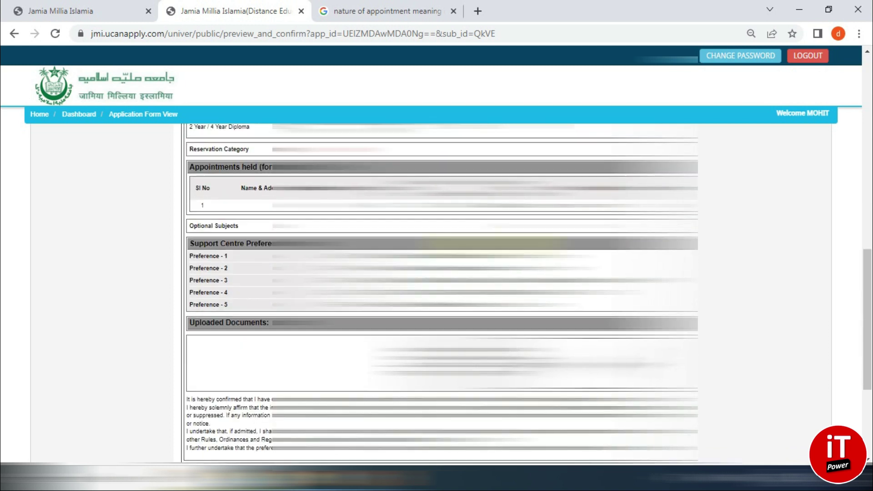
scroll(491, 247, down, 4)
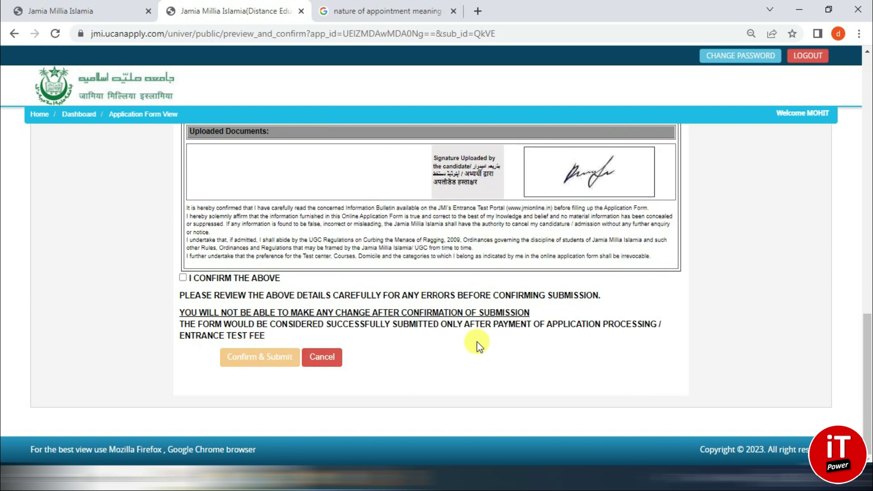
Accept the declaration, confirm and submit the application, and proceed to its fee payment
click(183, 278)
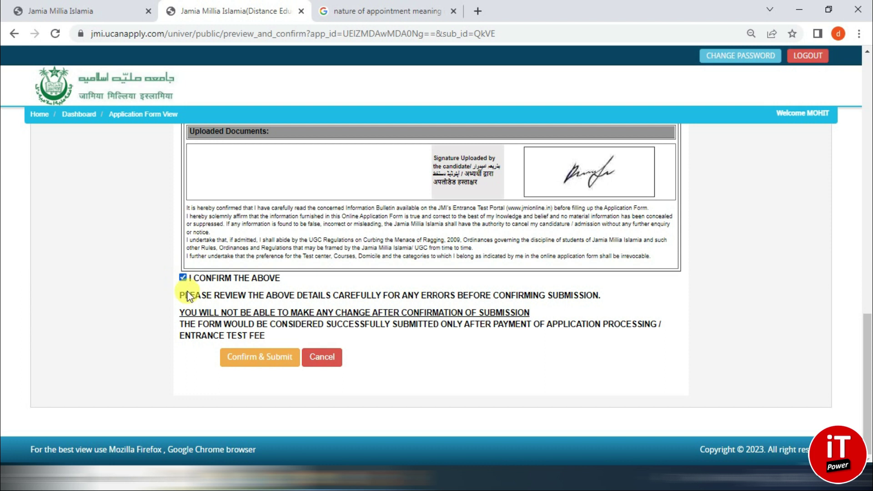
click(261, 359)
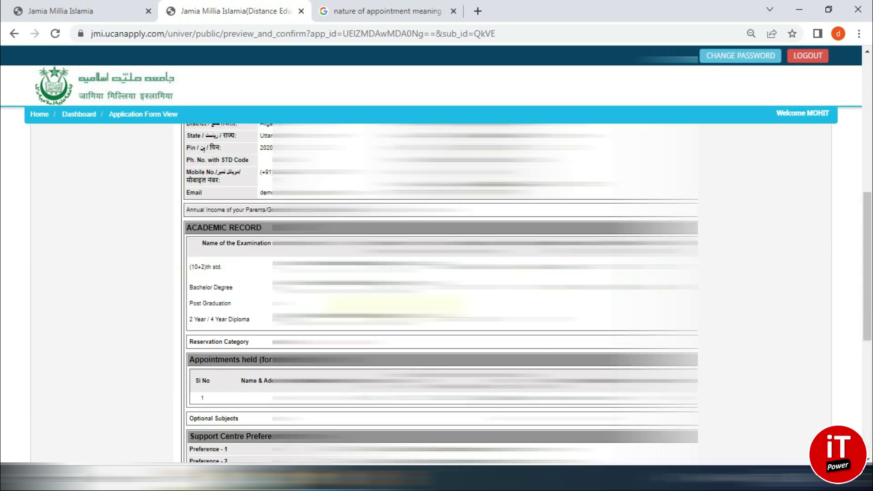
scroll(436, 291, down, 6)
scroll(437, 291, up, 10)
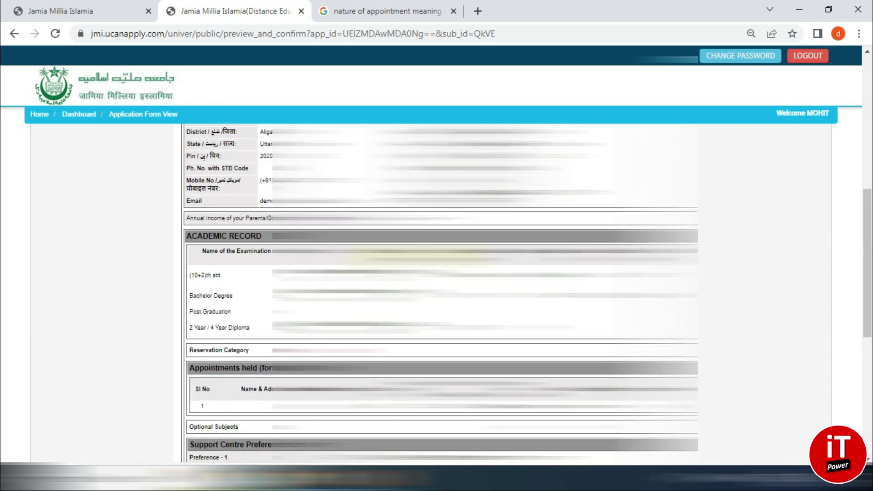
scroll(437, 291, up, 5)
scroll(437, 291, down, 15)
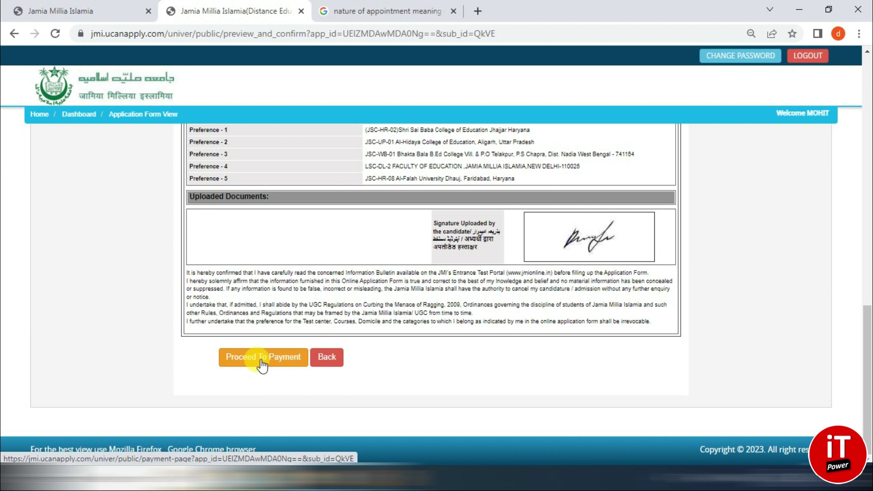
click(262, 362)
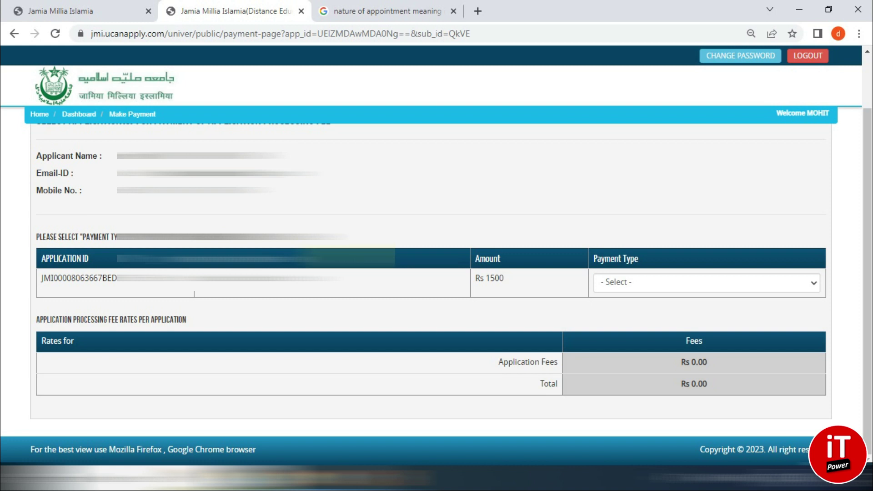
Set the payment type to ONLINE with Debit Card as the method, and proceed to pay
click(645, 282)
click(637, 284)
click(637, 281)
click(629, 307)
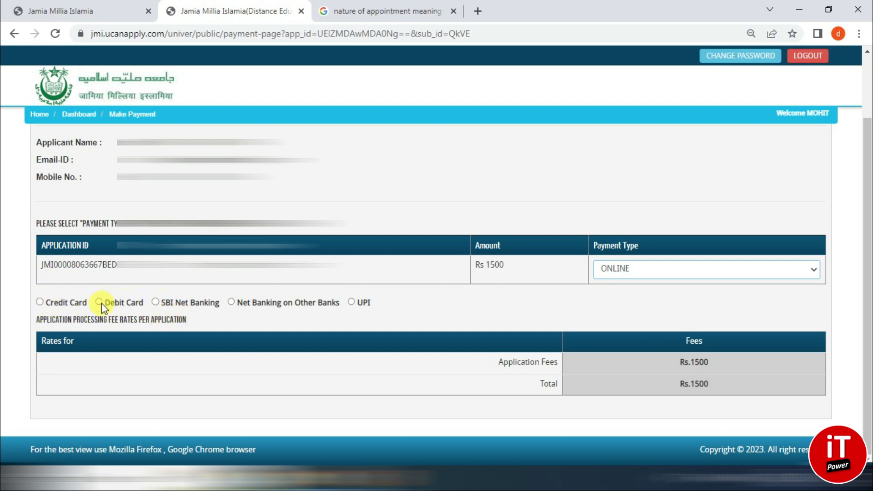
click(100, 302)
scroll(790, 421, down, 1)
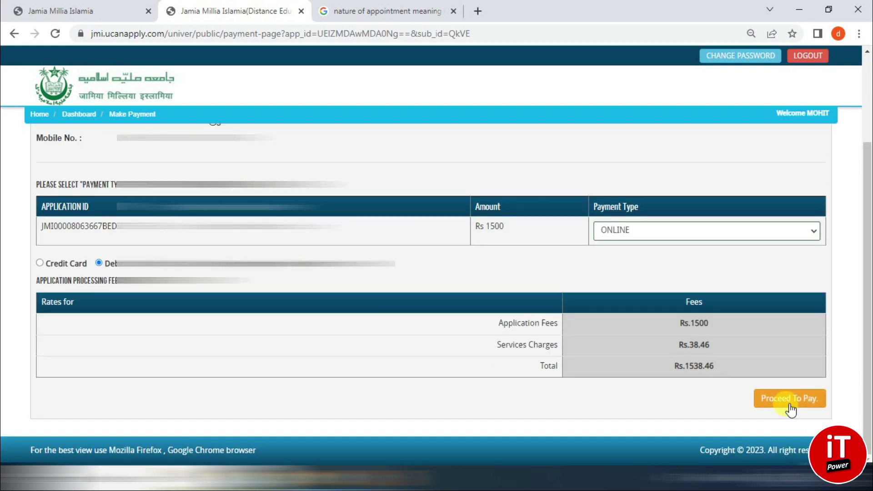
click(790, 400)
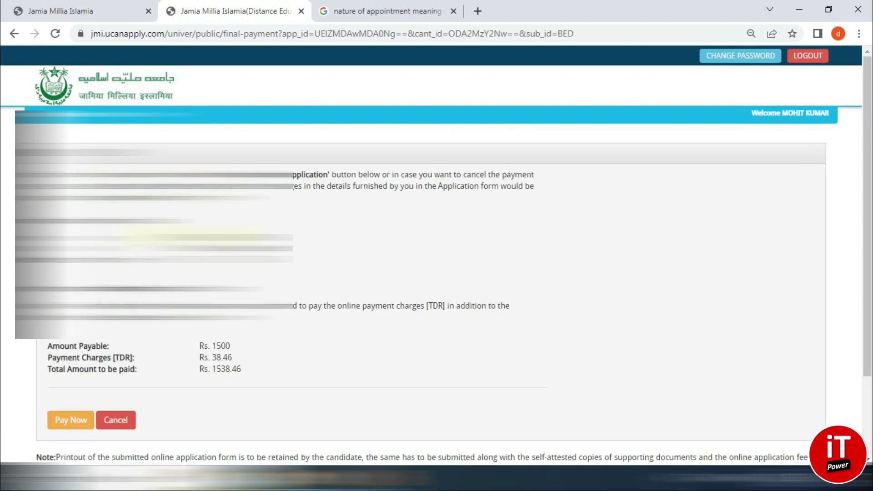
Start the application fee payment and open the new debit card entry form
scroll(443, 278, down, 1)
click(68, 359)
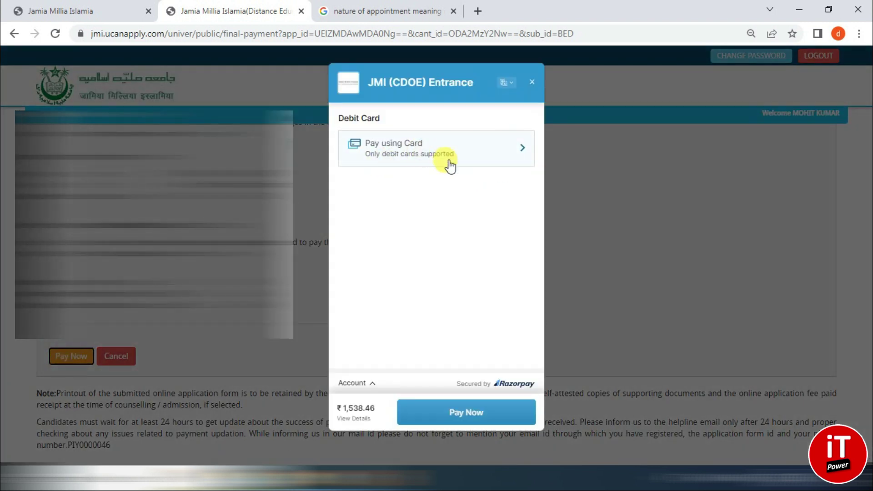
click(482, 159)
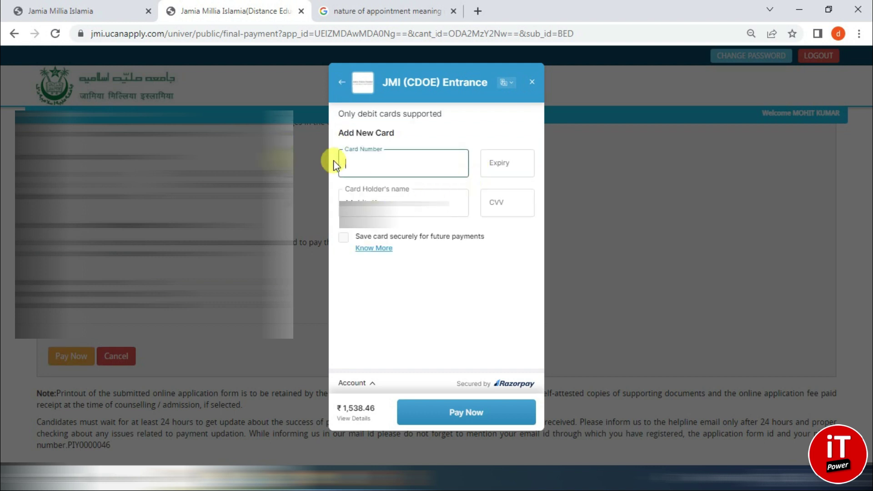